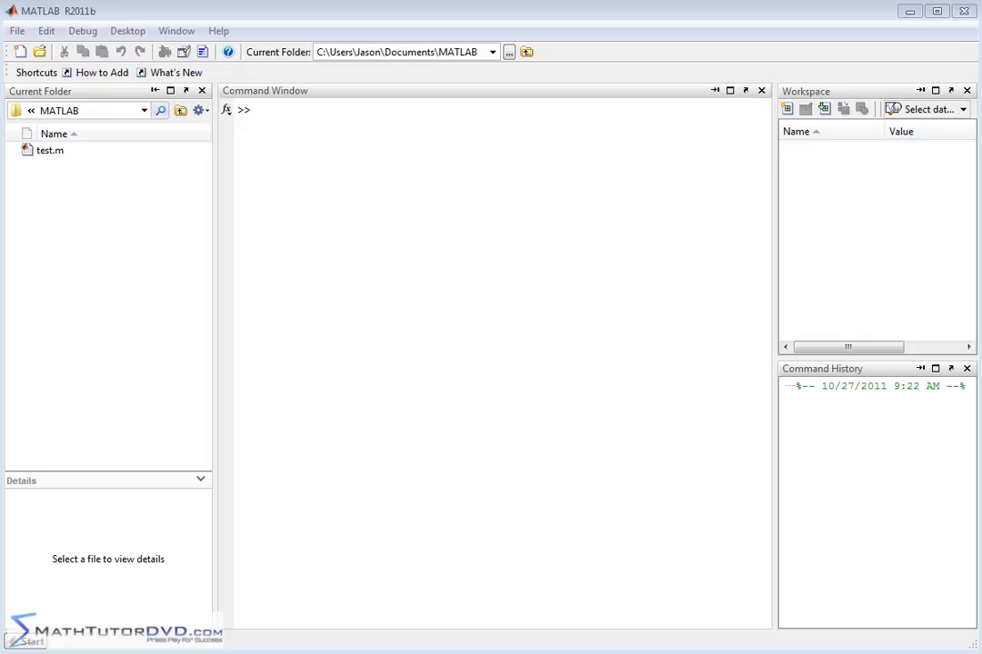
- Run rand four times, getting 0.4898, 0.4456, 0.6463 and 0.7094
click(498, 366)
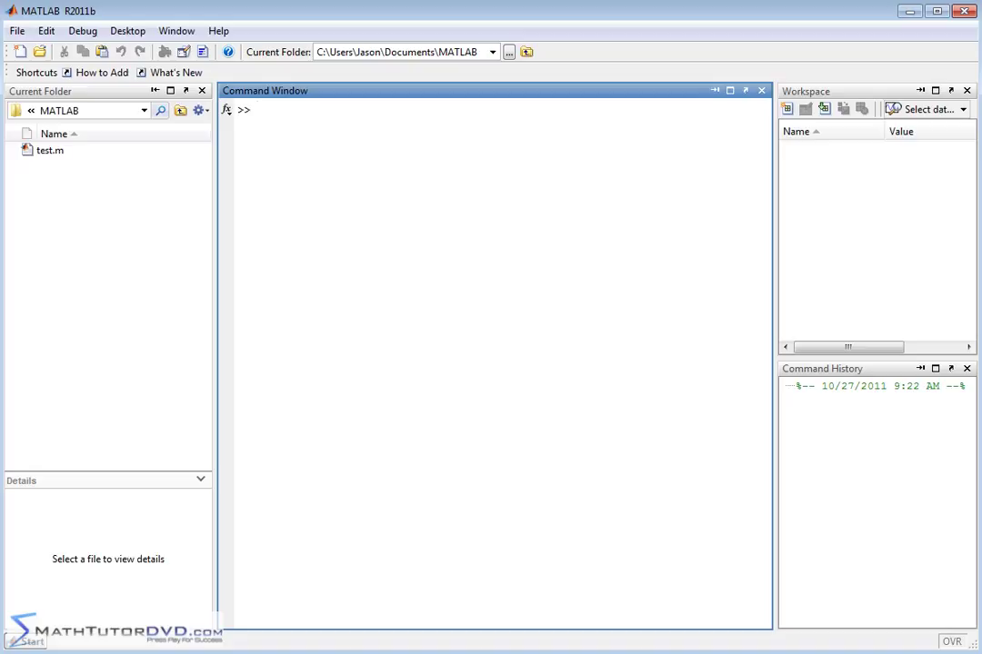
text(rand)
key(Return)
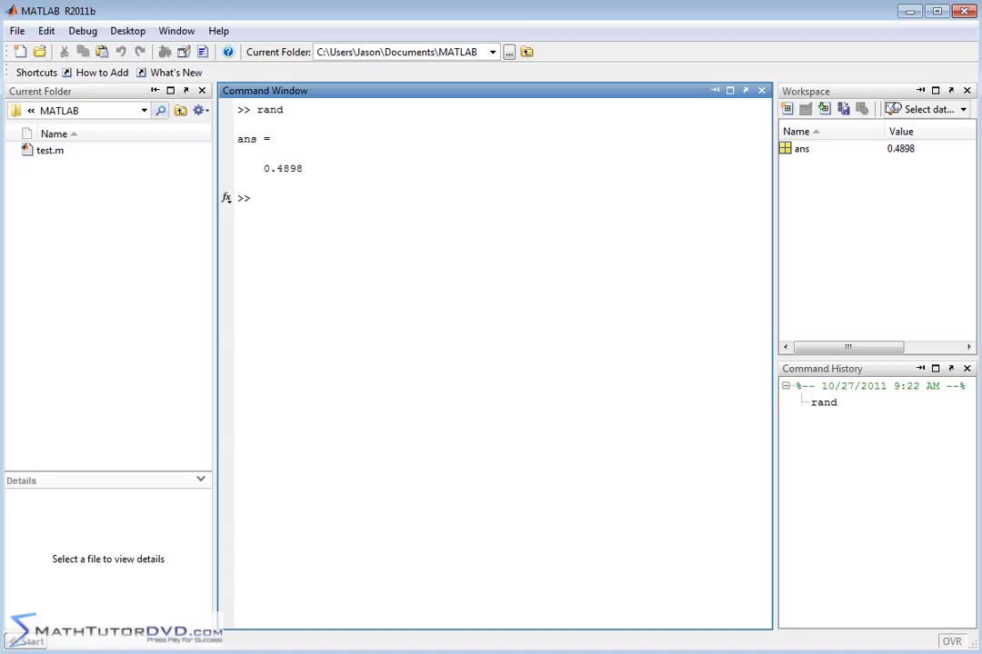
text(rand)
key(Return)
text(rand)
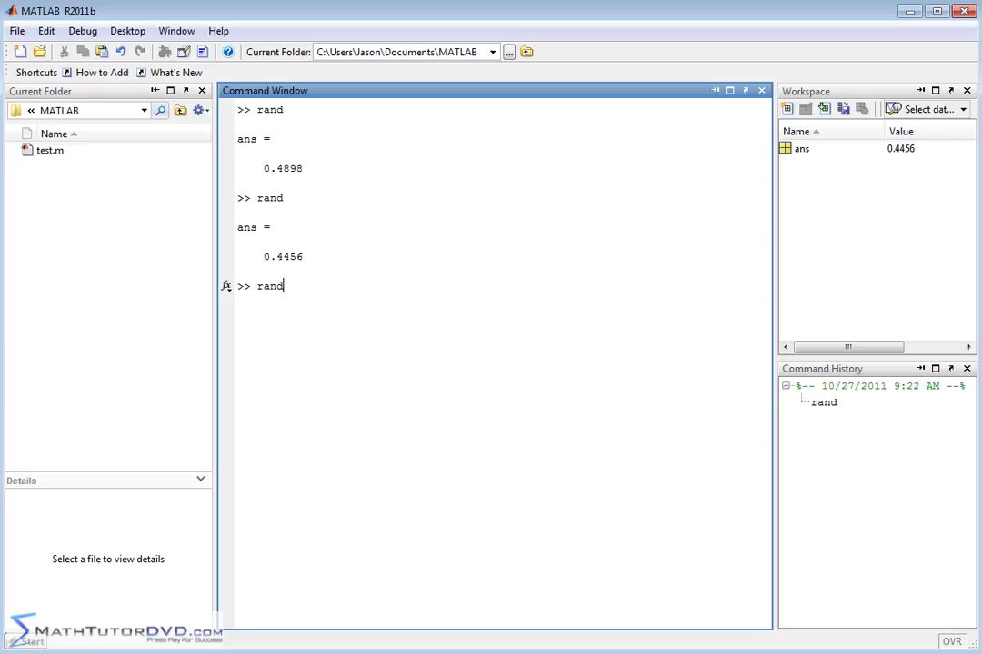
key(Return)
text(rand)
key(Return)
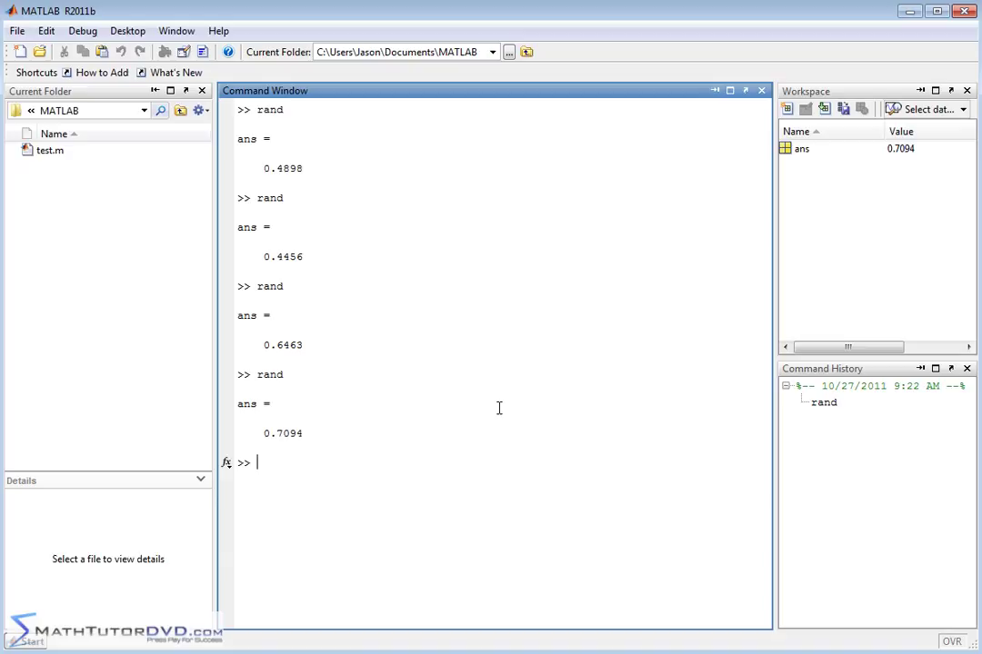
- Run rand*10 six times to get random values between 0 and 10
text(rand)
text(*10)
key(Return)
key(Up)
key(Return)
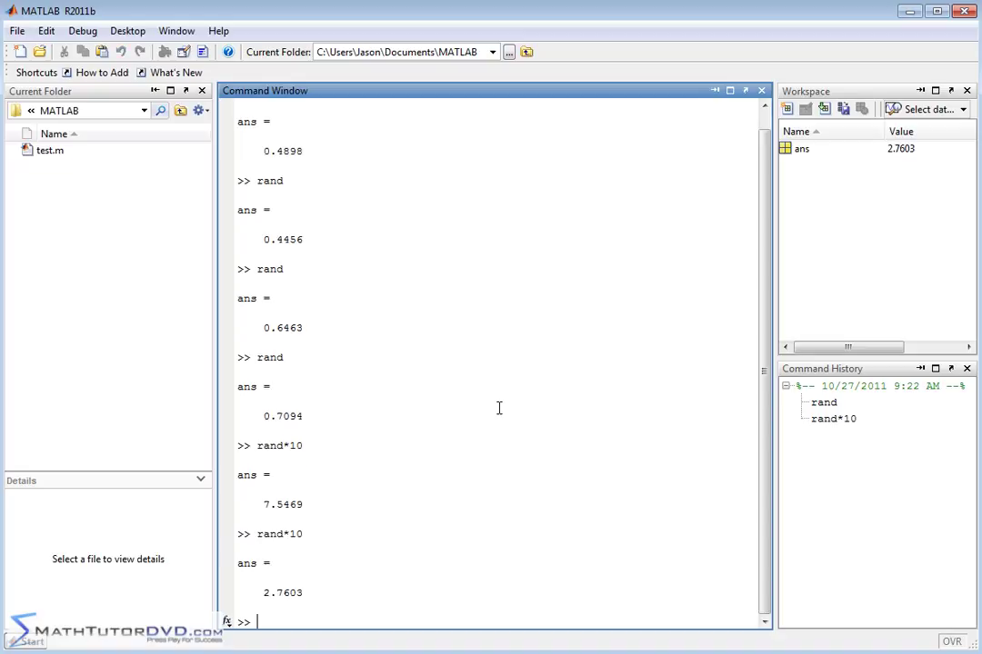
key(Up)
key(Return)
key(Up)
key(Return)
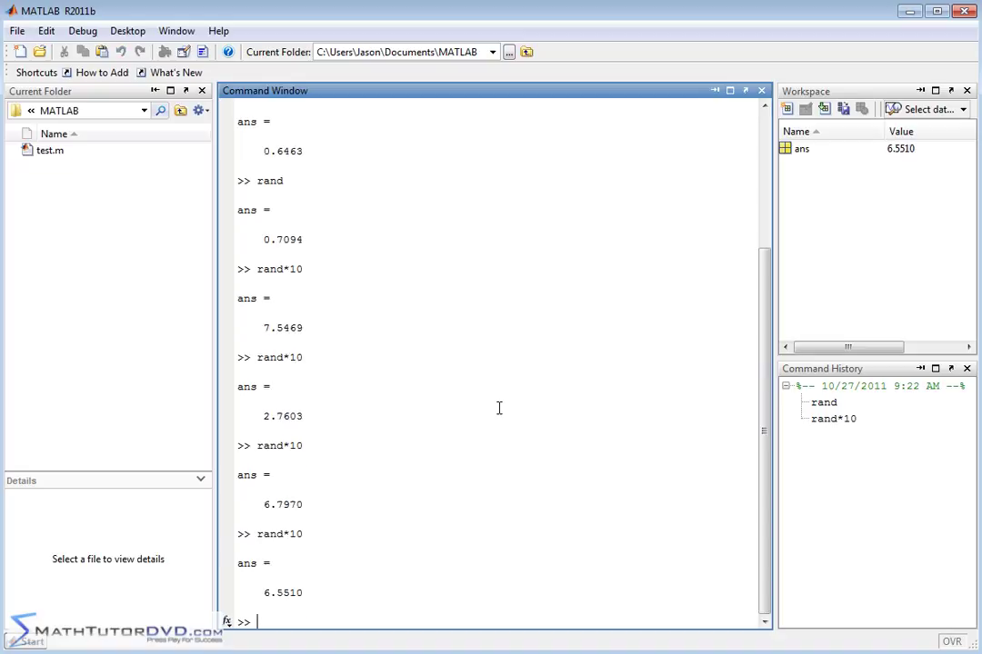
key(Up)
key(Return)
- Change it to rand*1000, run it five times, then clear the window with clc
key(Up)
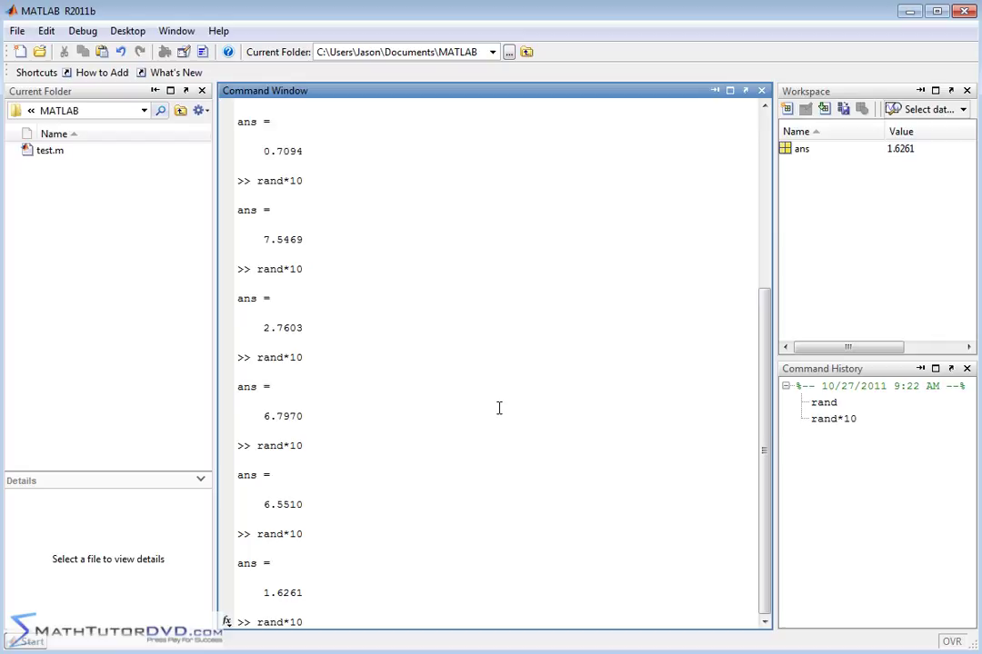
text(0)
text(00)
key(Return)
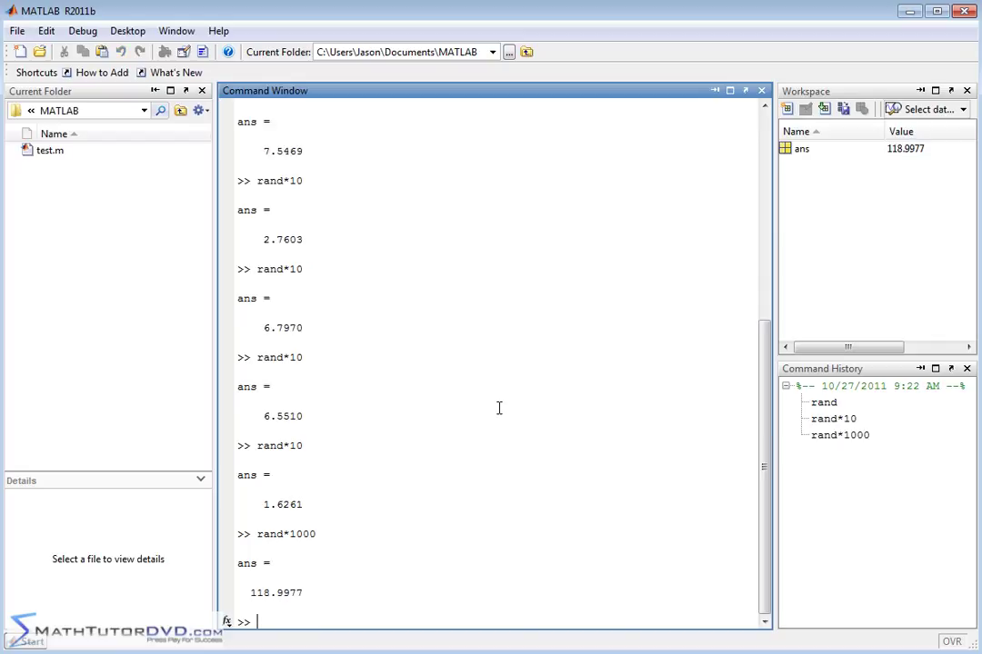
key(Up)
key(Return)
key(Up)
key(Return)
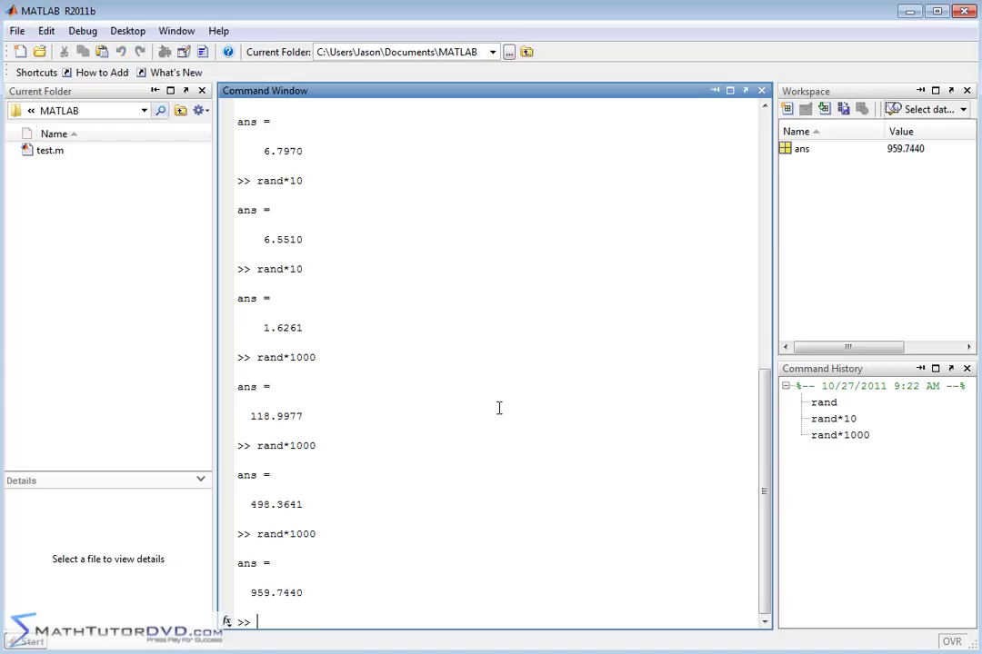
key(Up)
key(Return)
key(Up)
key(Return)
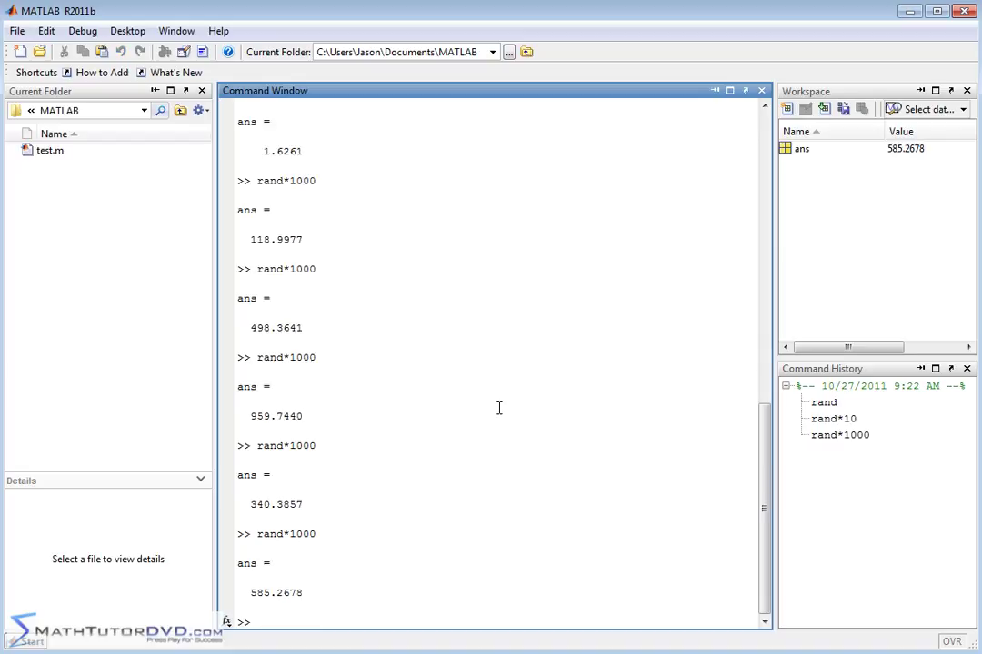
text(clc)
key(Return)
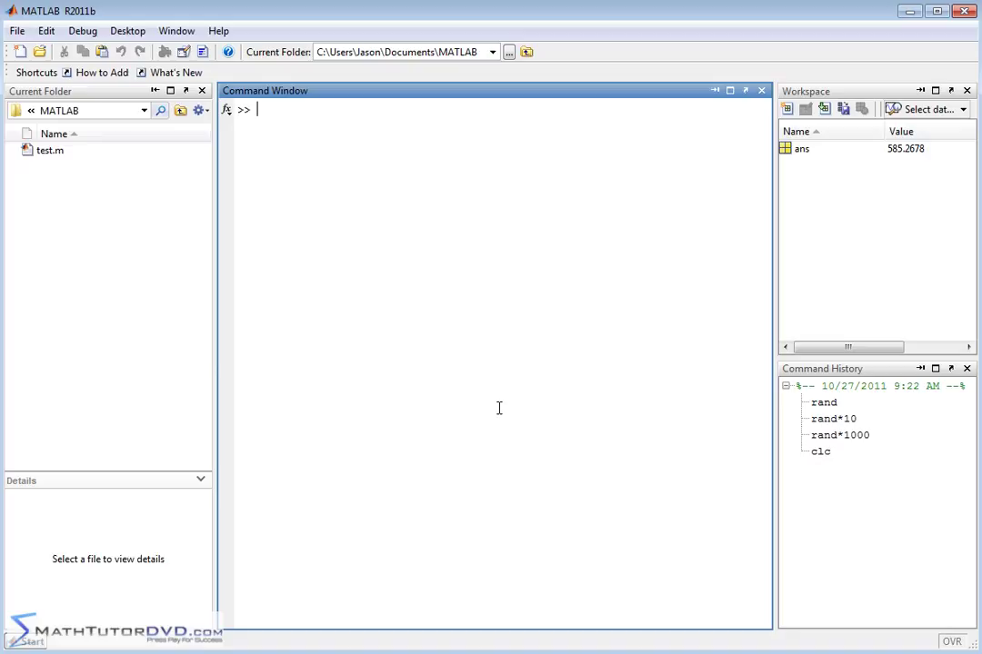
- Run rand(1,7) to get a row of seven random values
text(rand)
text(()
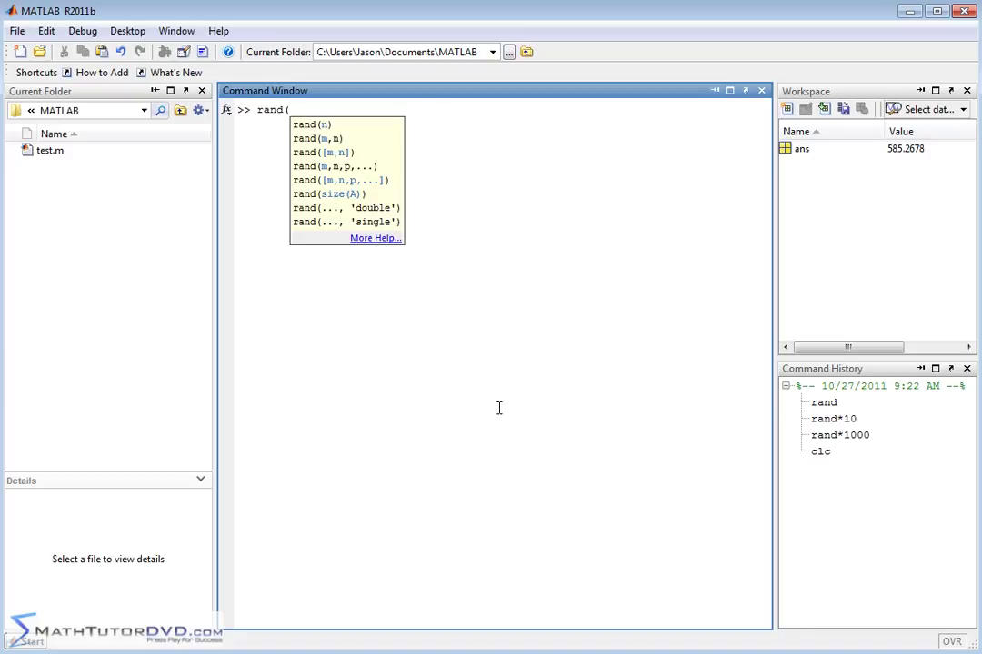
text(1,)
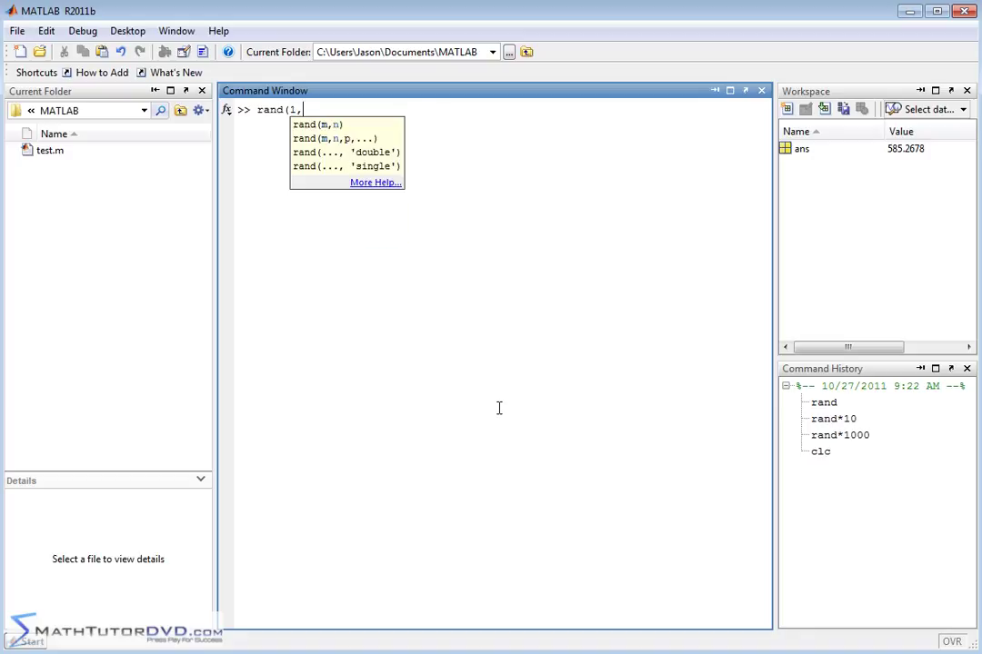
text(7)
text())
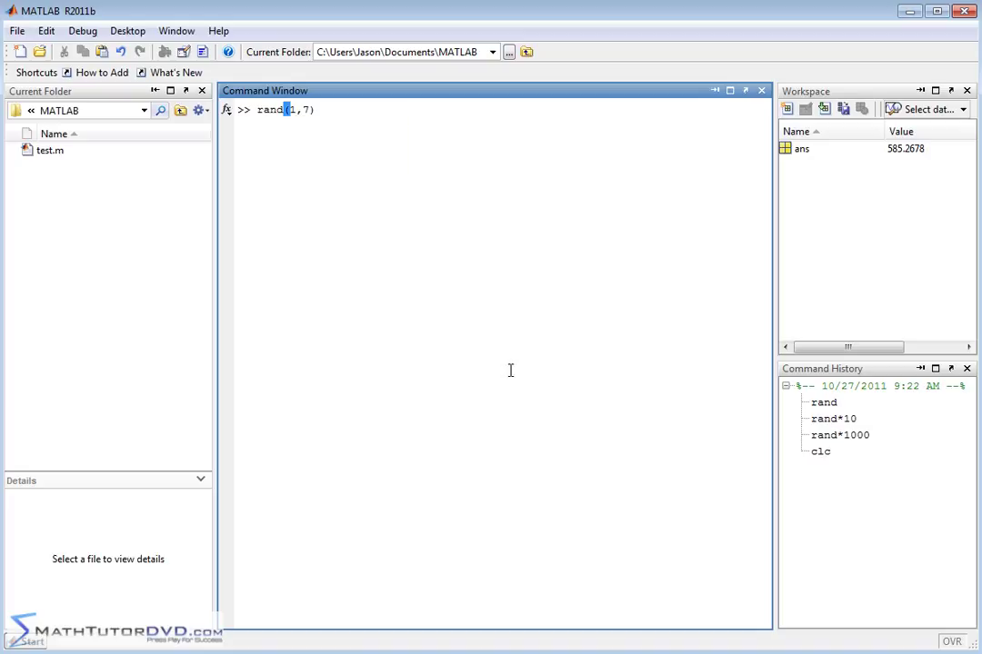
click(289, 110)
double_click(306, 110)
click(292, 110)
key(Return)
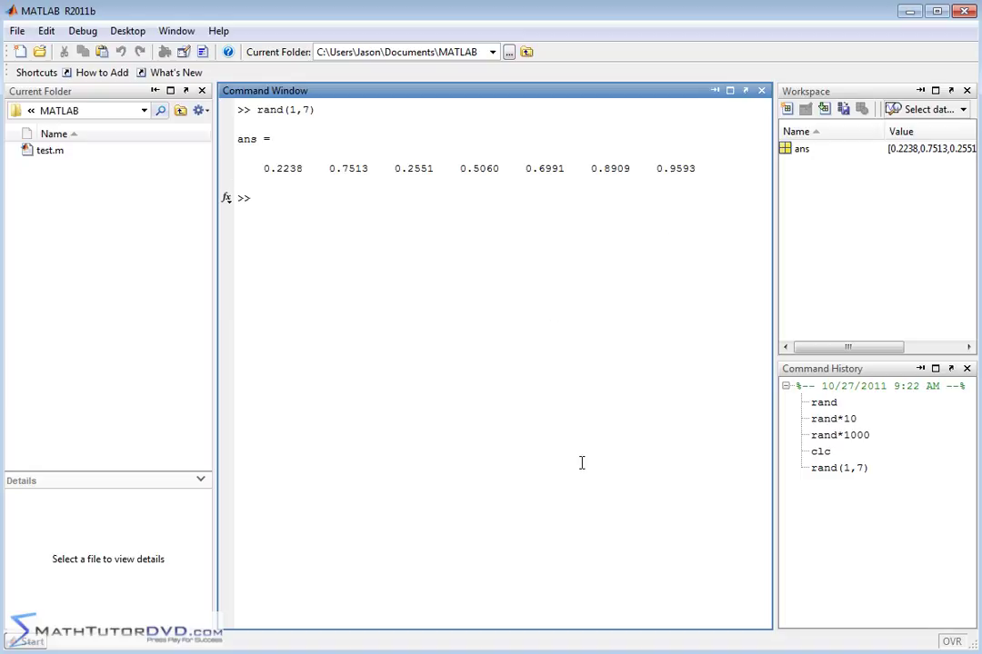
- Change it to rand(1,6) and run it three times for six-value rows
key(Up)
key(BackSpace)
text(6)
key(Return)
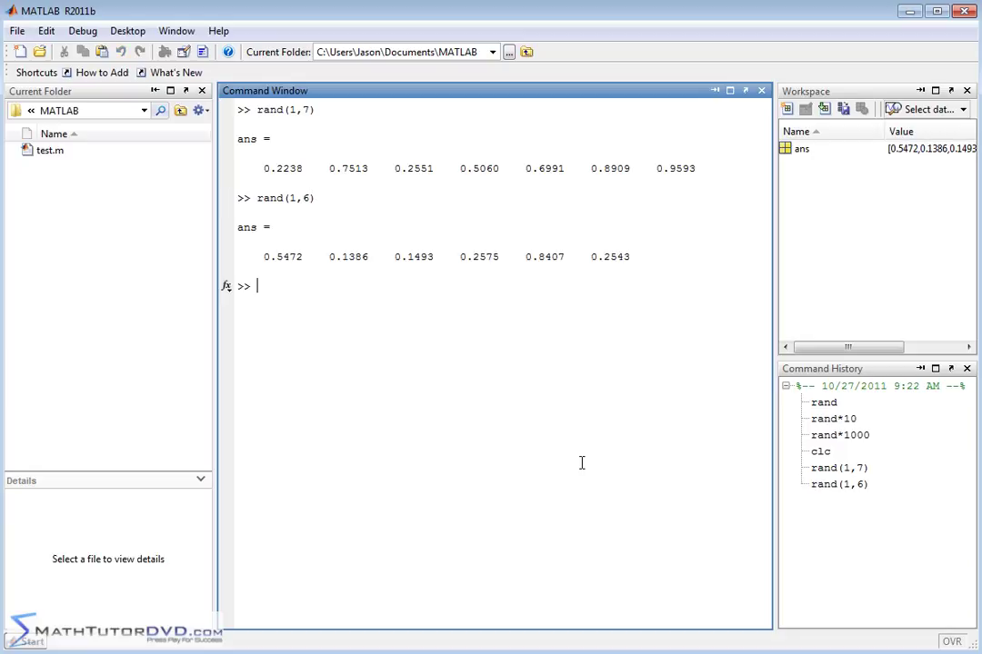
key(Up)
key(Return)
key(Up)
key(Return)
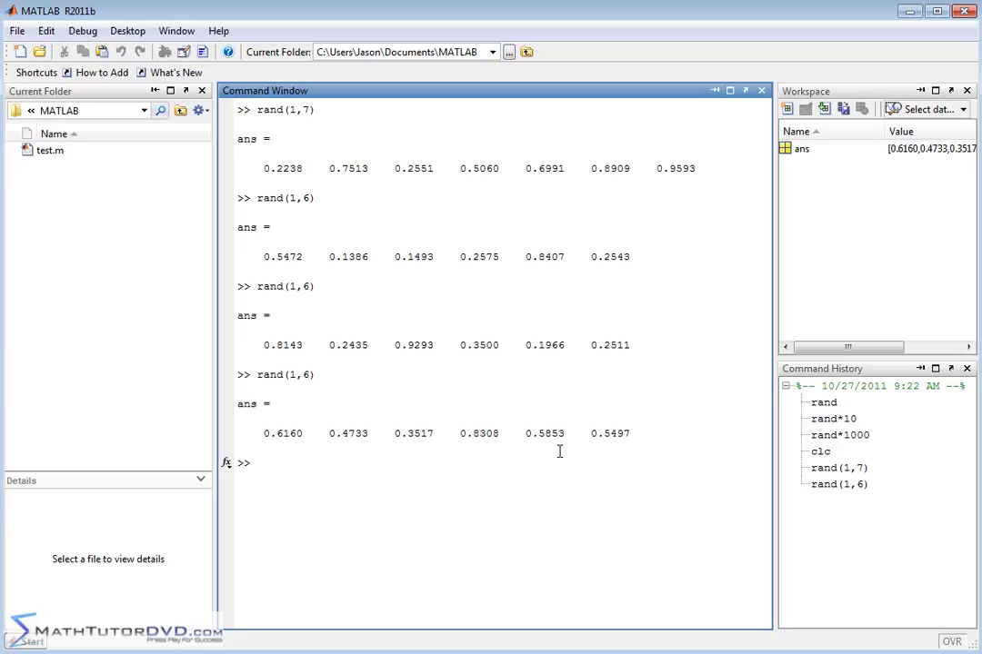
- Prefix 10* and run 10*rand(1,6) three times for scaled rows
key(Up)
key(Left)
key(Left)
key(Left)
key(Left)
text(10*)
key(Return)
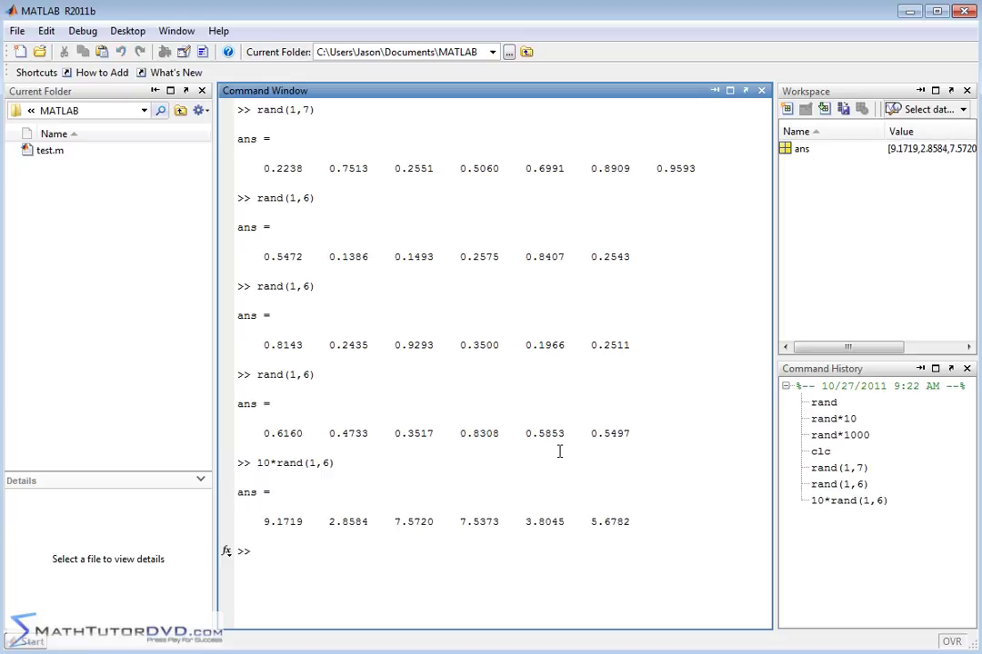
key(Up)
key(Return)
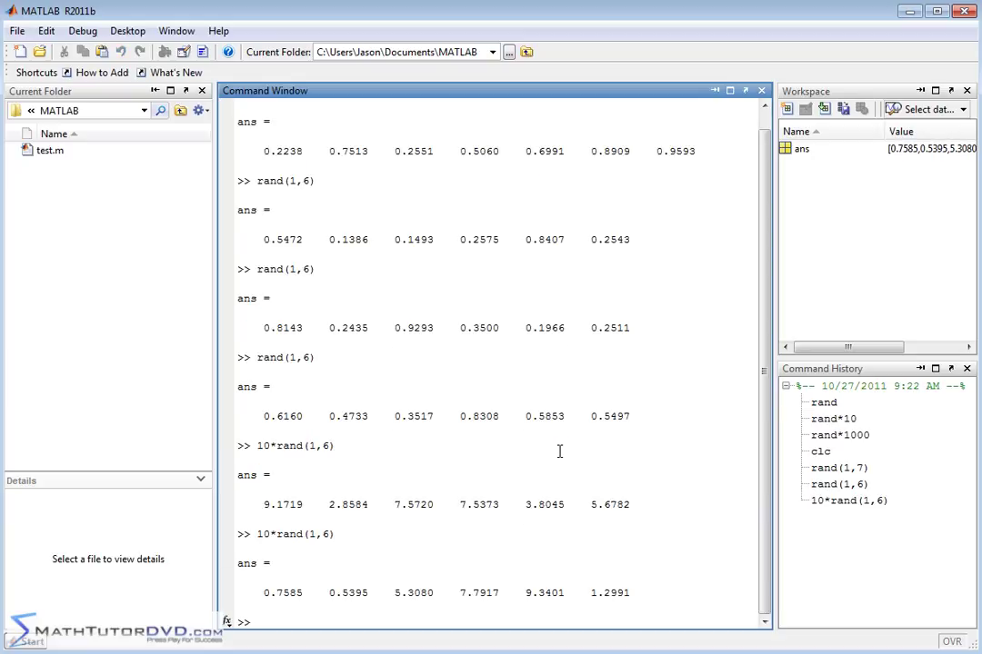
key(Up)
key(Return)
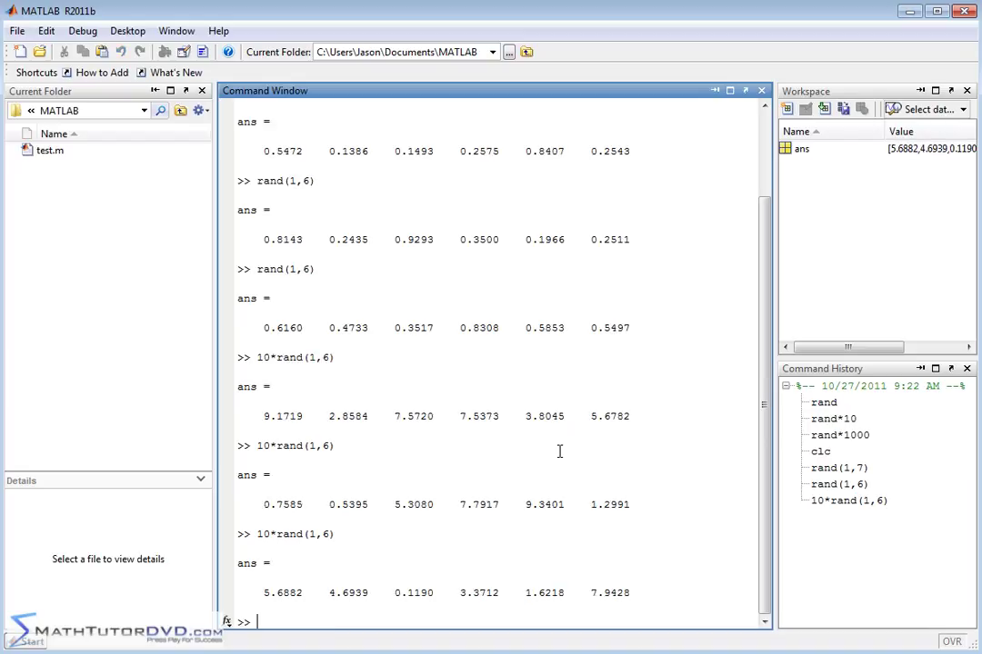
- Clear the window with clc and rerun rand(1,7) for a fresh seven-value row
text(clc)
key(Return)
key(Up)
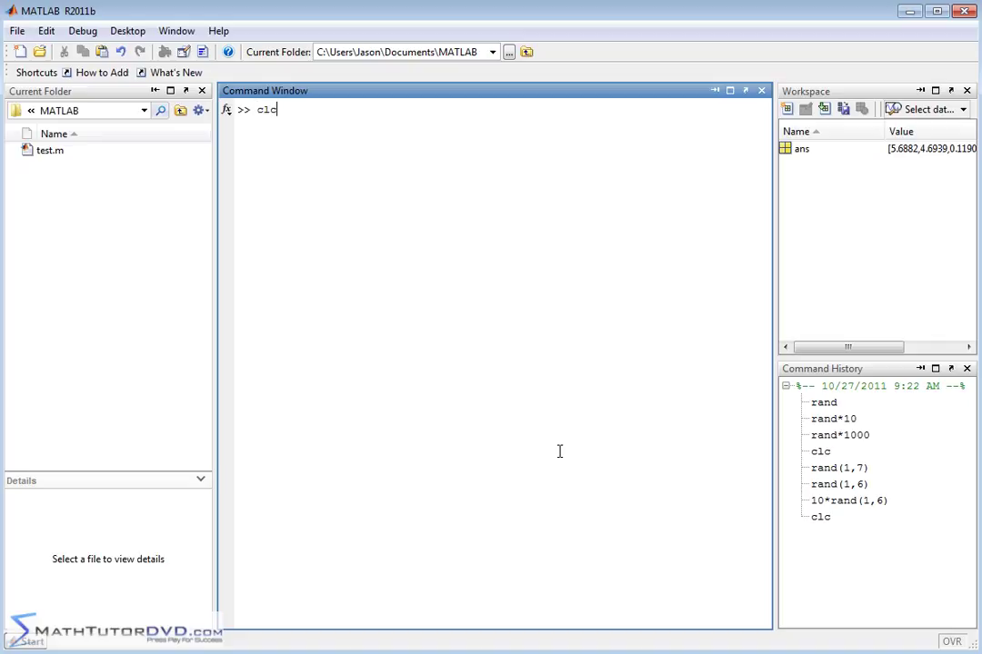
key(Up)
key(Up)
key(Up)
key(Return)
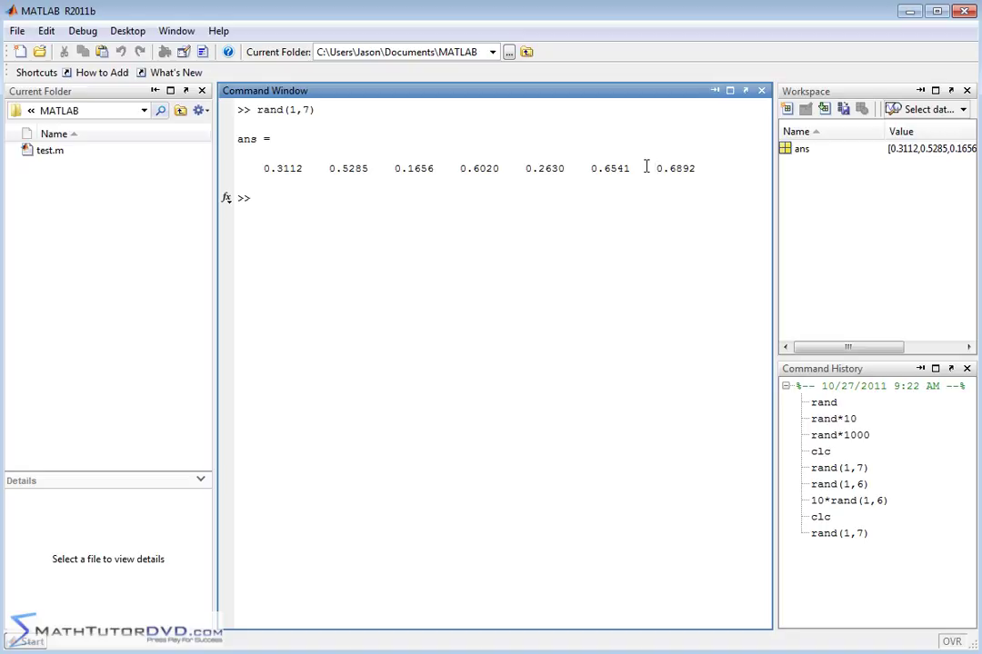
- Change the call to rand(3,7) to produce a 3-by-7 random matrix
key(Up)
key(Left)
key(Left)
key(Left)
key(BackSpace)
text(2)
key(BackSpace)
text(3)
key(Return)
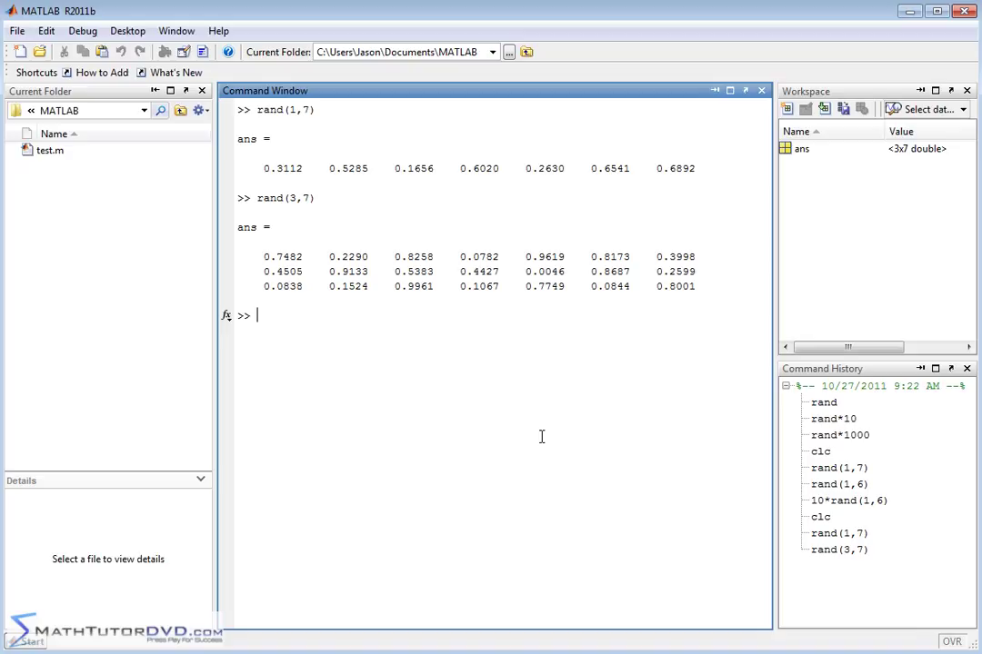
- Set vector=rand(1,4) (0.4314, 0.9106, 0.1818, 0.2638) and redisplay it, clearing the window before and after
text(clc)
key(Return)
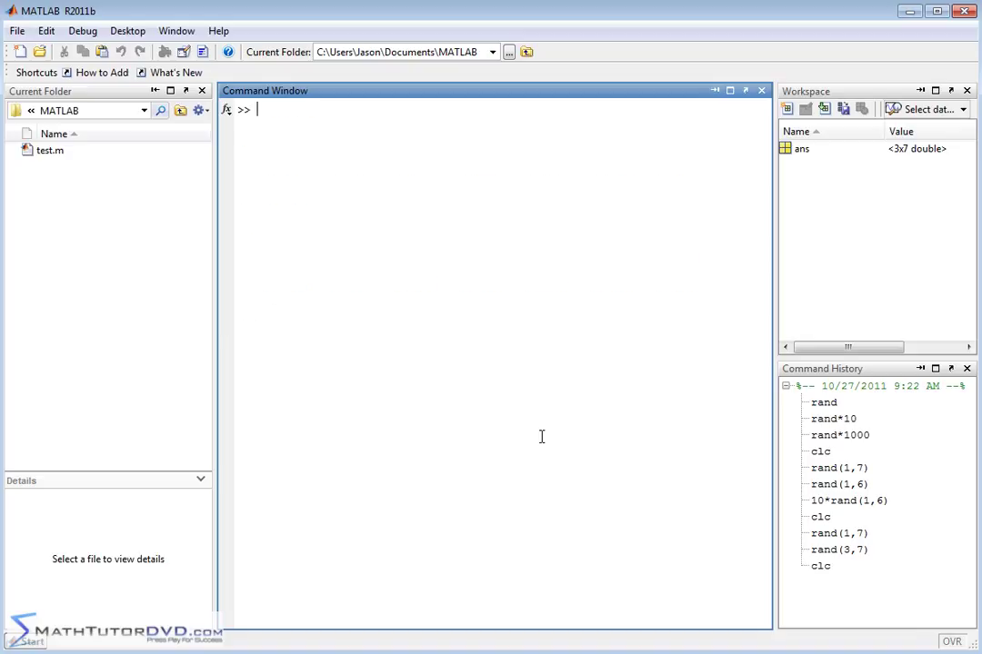
text(ve)
text(ctor=r)
text(and)
text((1,4)
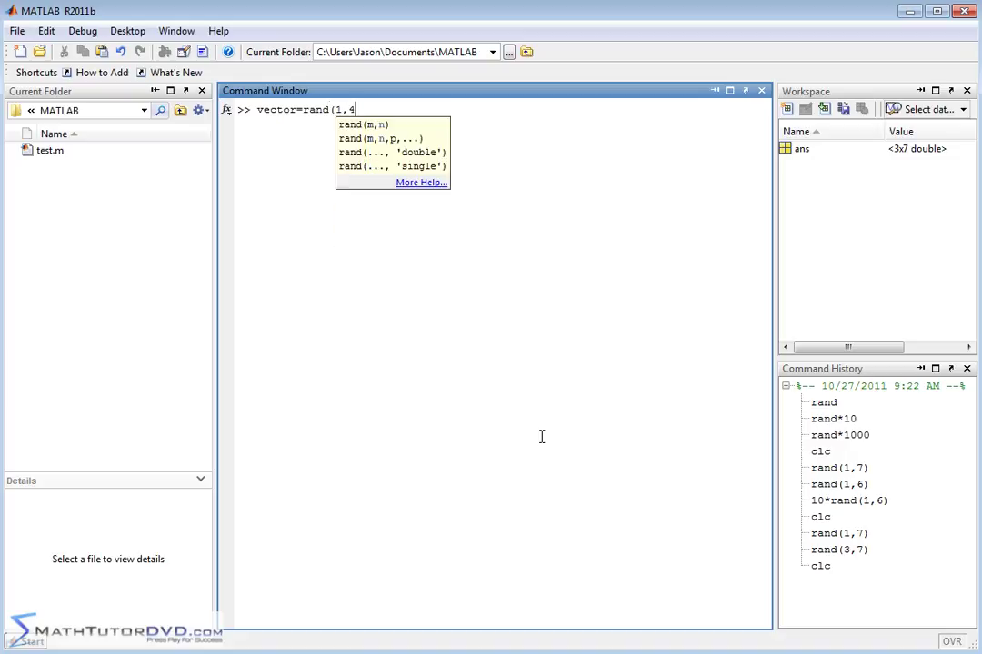
text())
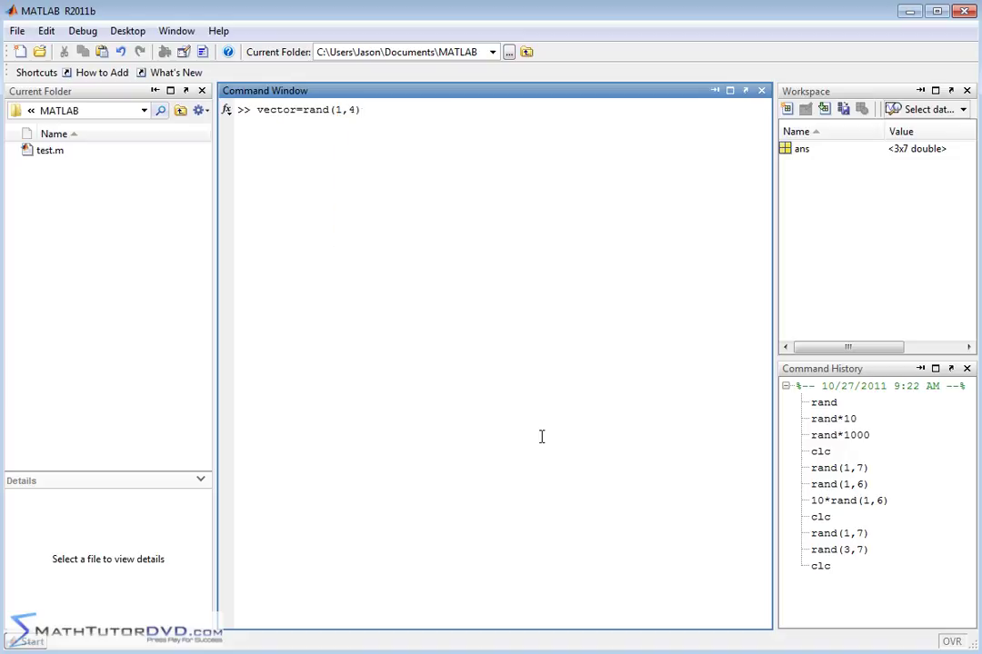
key(Return)
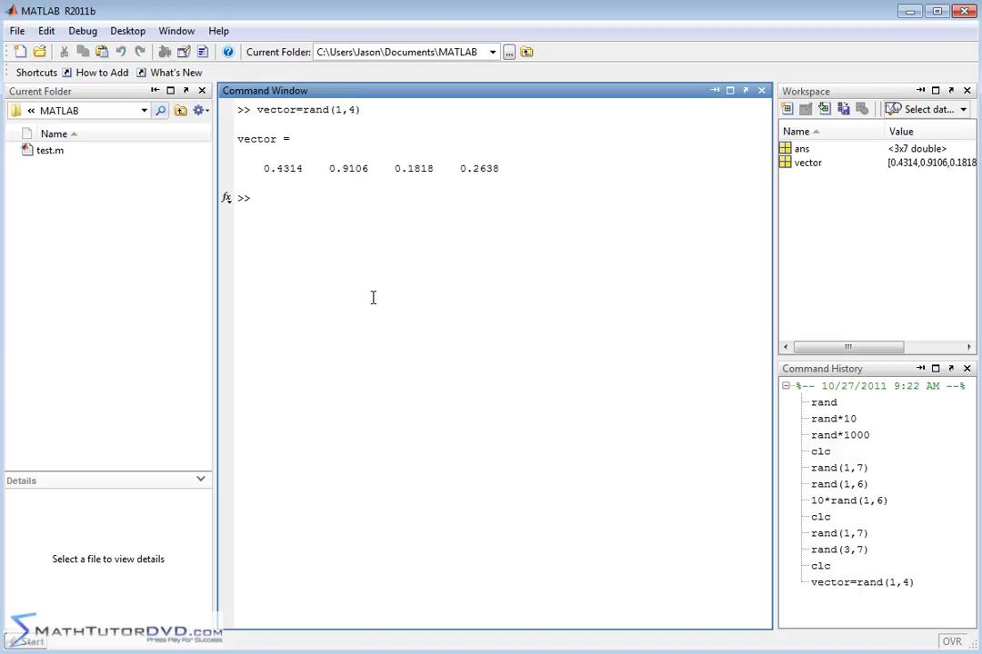
text(vector)
key(Return)
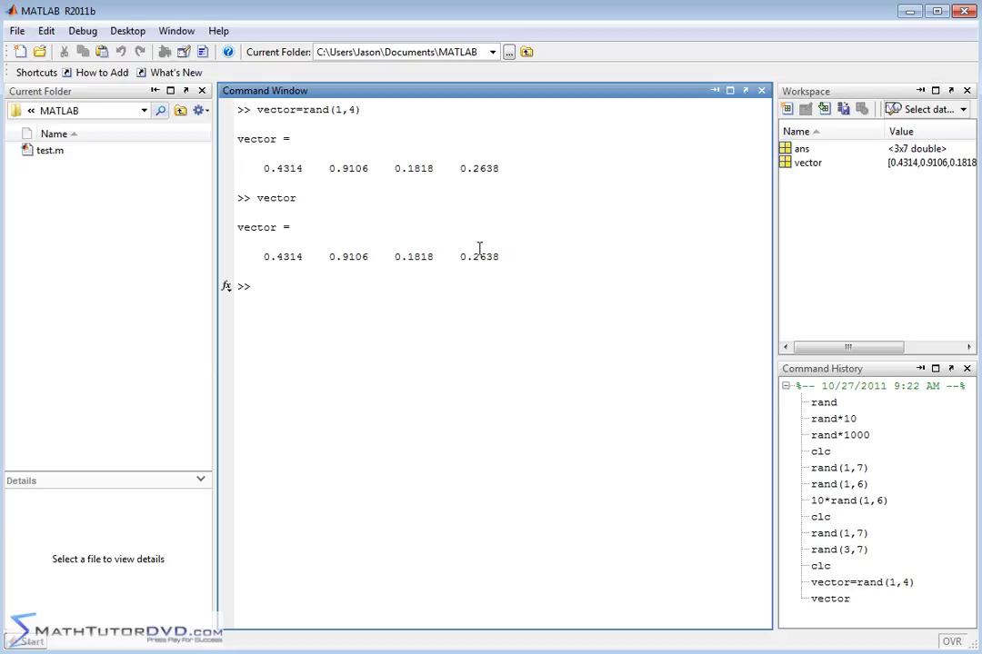
text(clc)
key(Return)
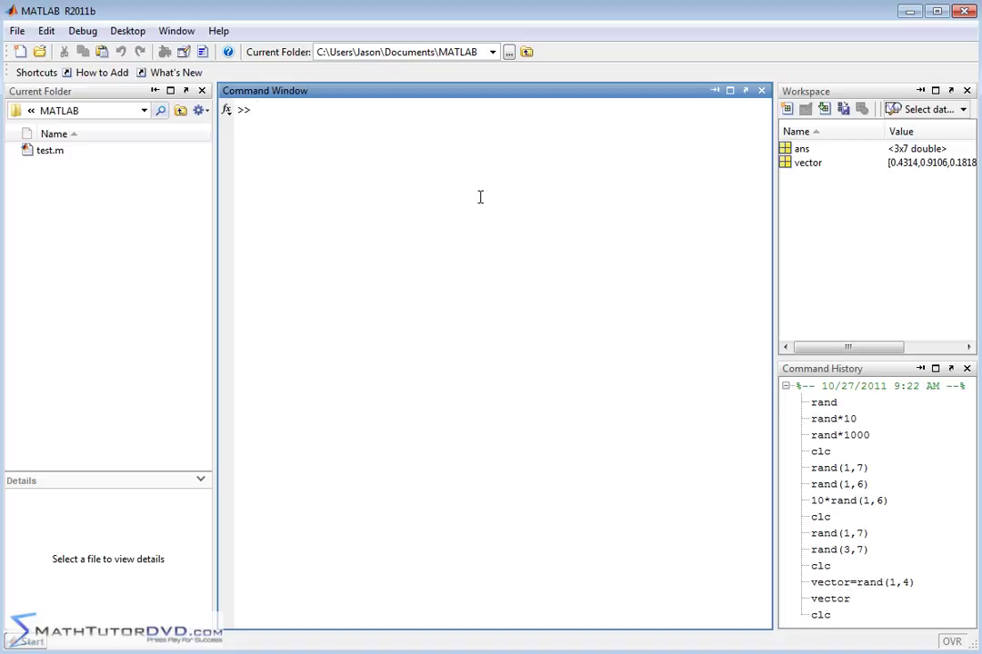
- Run randperm(6) twice, giving orderings 2 6 1 5 4 3 and 6 3 5 4 2 1
text(randperm)
text(()
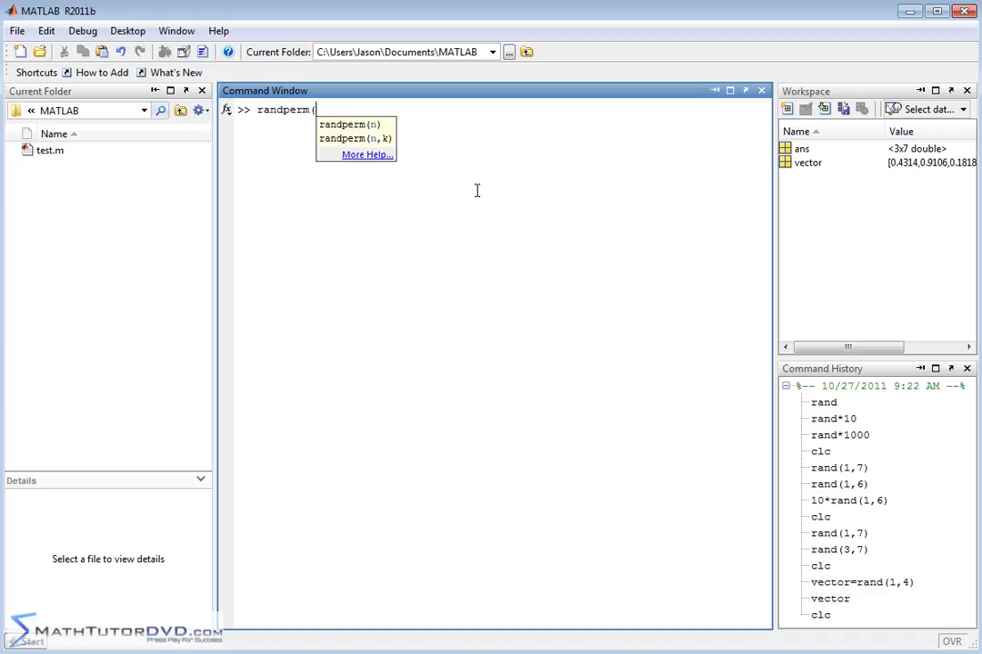
text(6))
key(BackSpace)
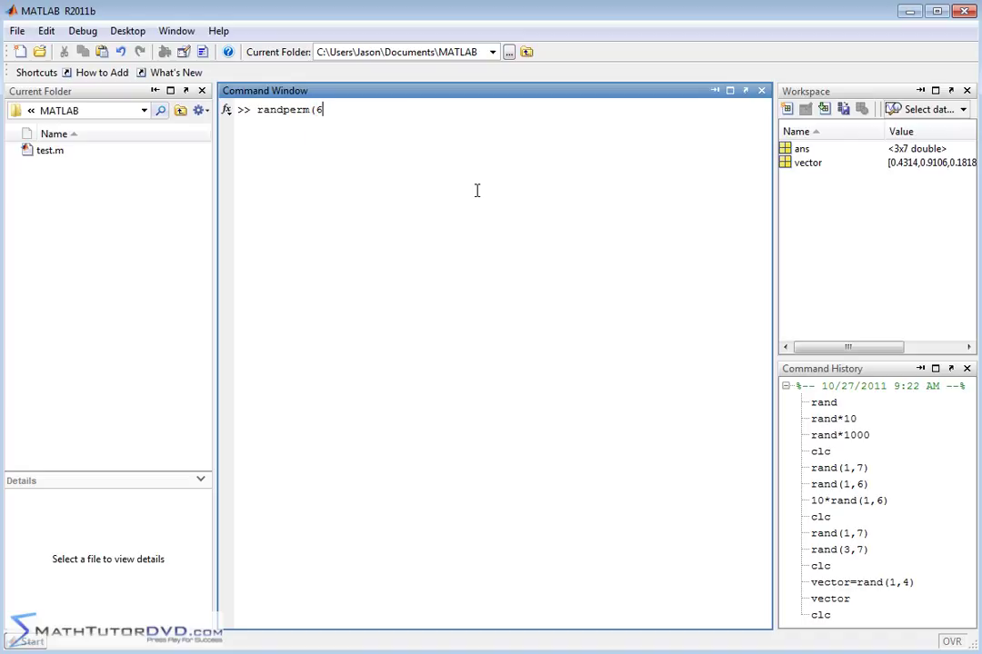
key(BackSpace)
key(ctrl+F1)
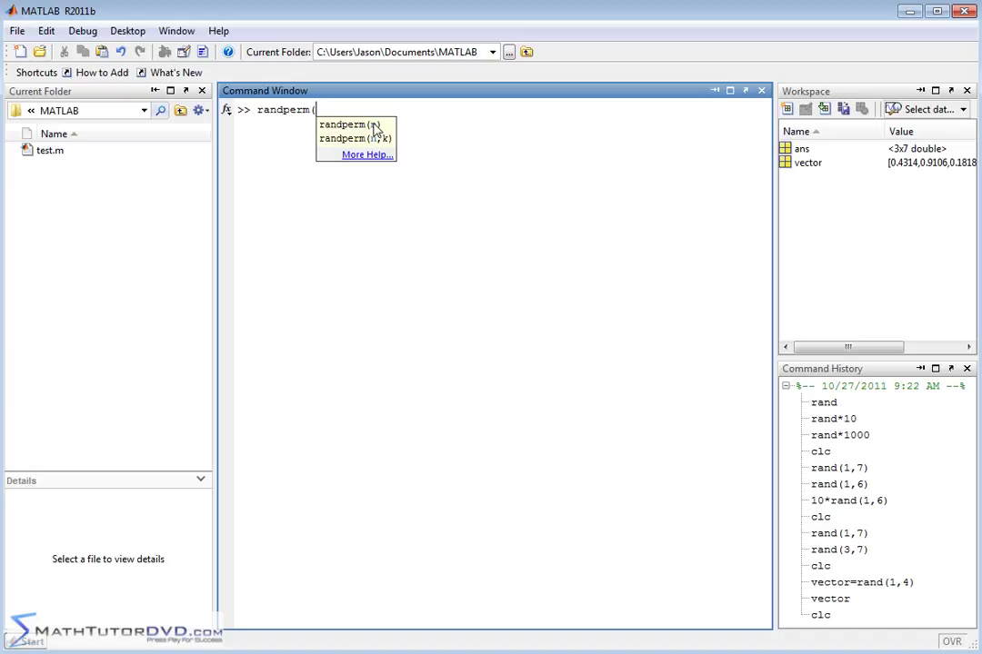
text(6))
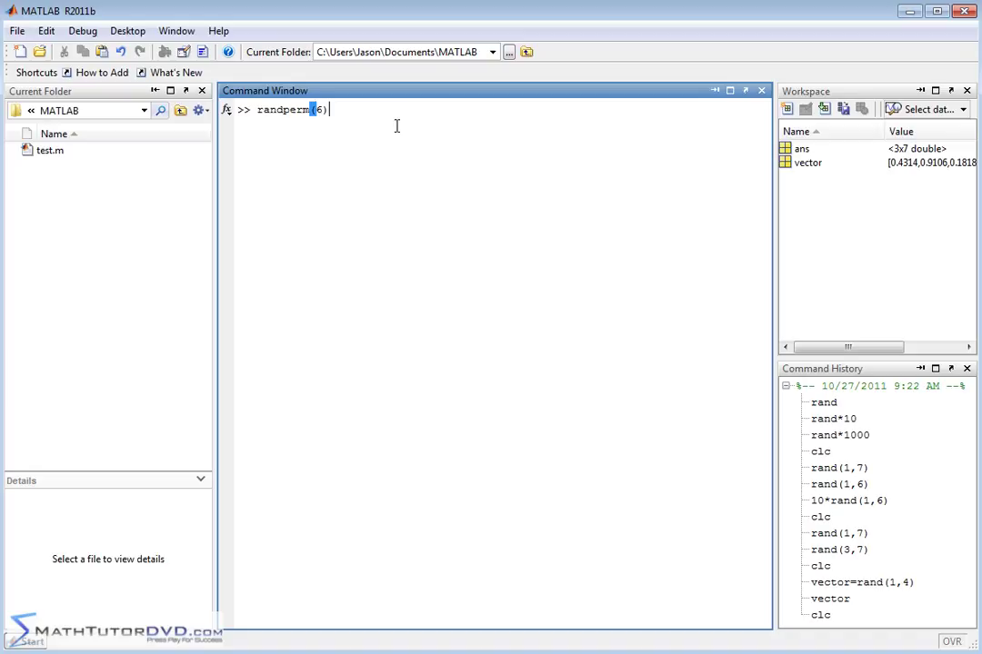
key(Return)
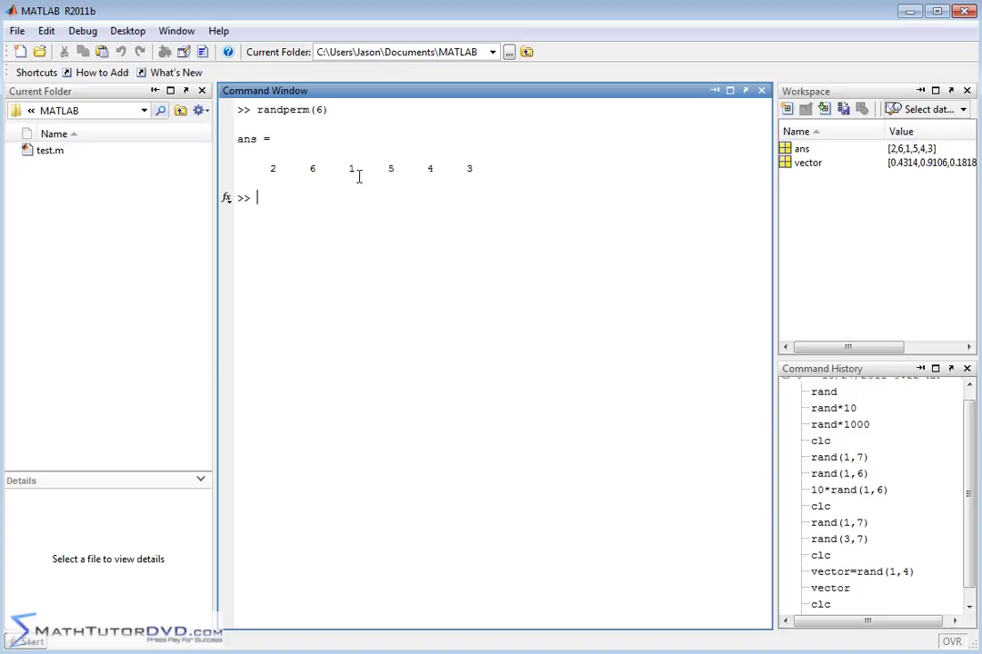
key(Up)
key(Return)
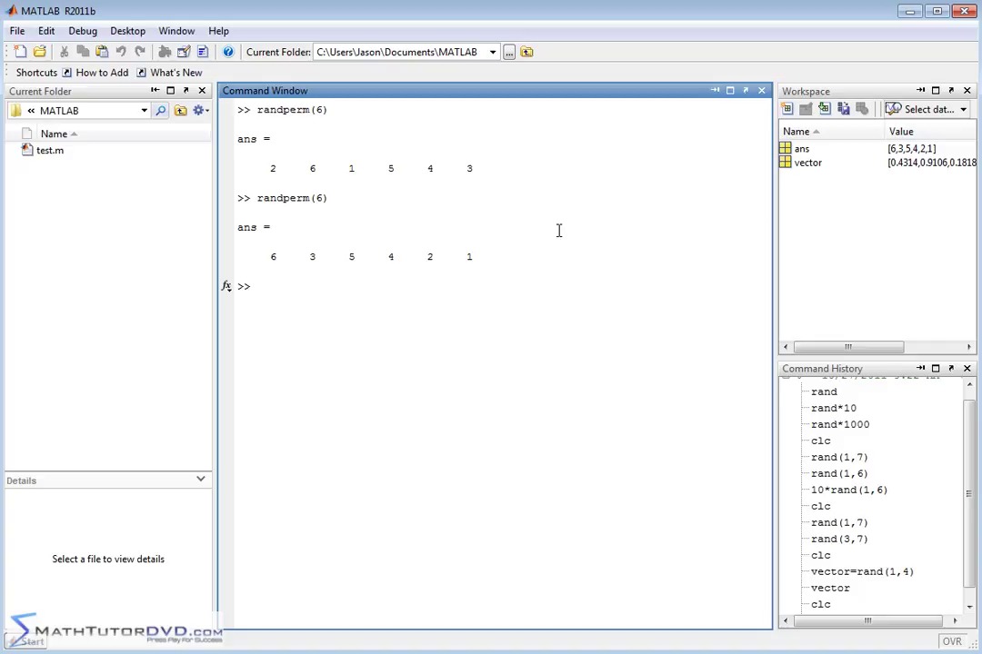
text(rand)
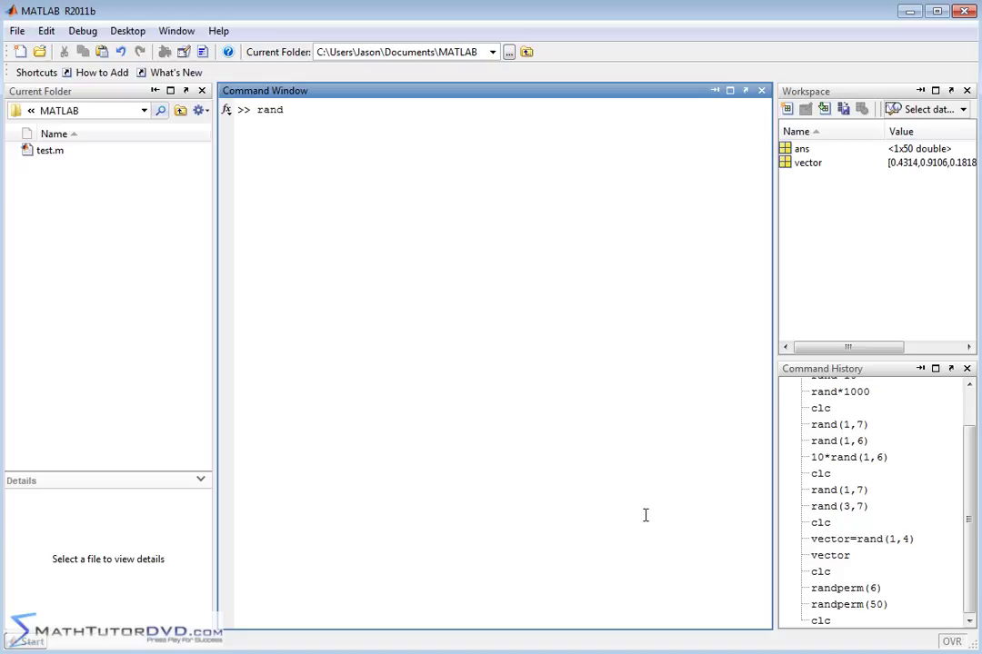
text(perm)
key(BackSpace)
key(BackSpace)
key(BackSpace)
key(BackSpace)
key(BackSpace)
key(BackSpace)
key(BackSpace)
key(BackSpace)
text(vector2)
text(=ran)
key(BackSpace)
key(BackSpace)
key(BackSpace)
text(randperm()
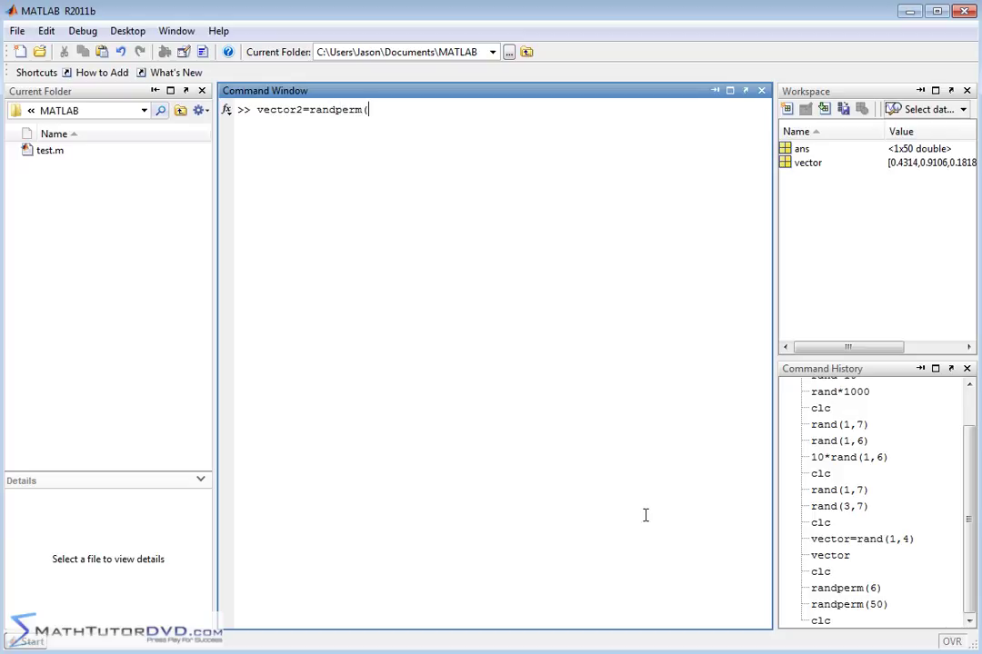
text(10)
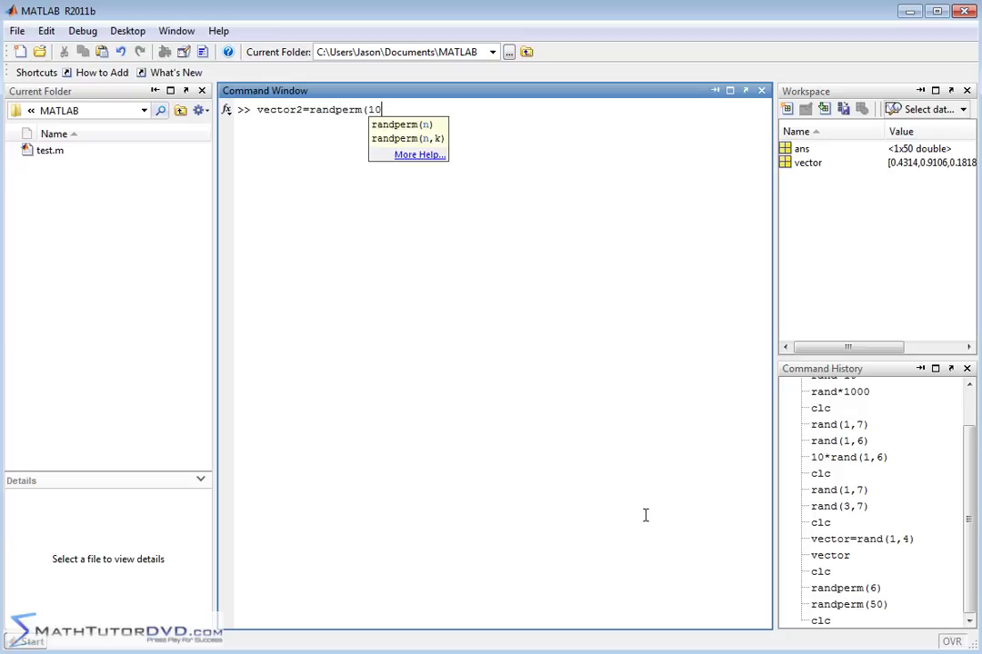
text())
key(Return)
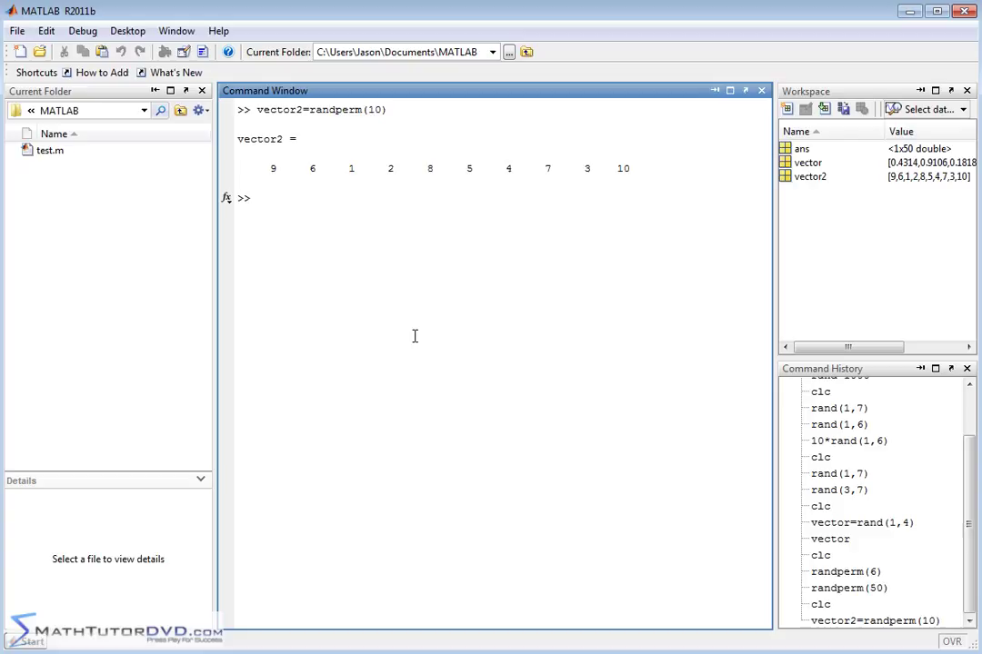
- Run ones(1,6), initialize=ones(1,5) and test=zeros(1,8)
text(on)
text(es()
text(1)
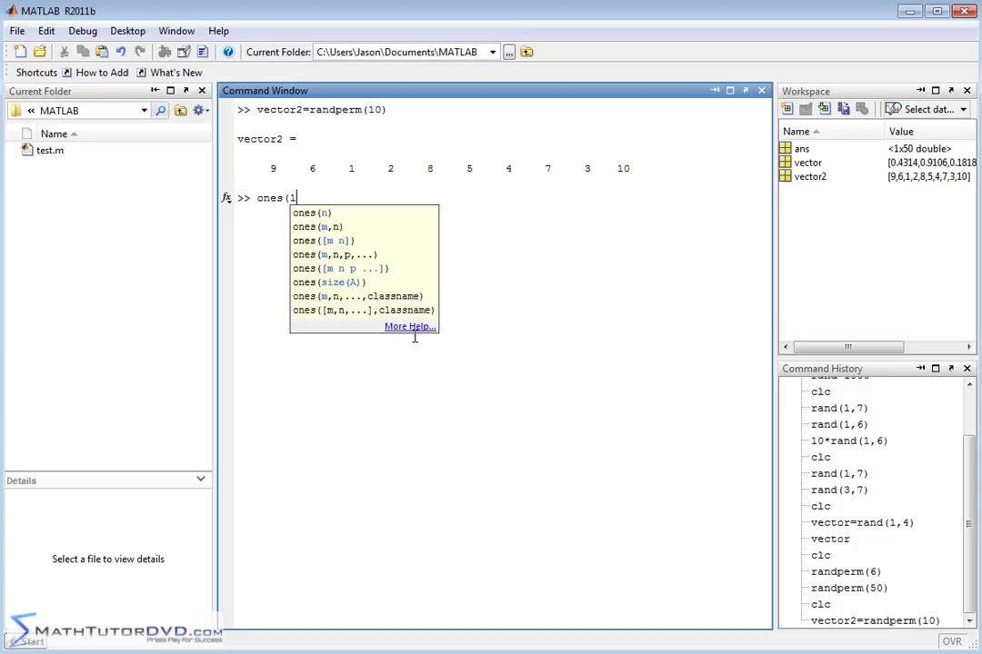
text(,6)
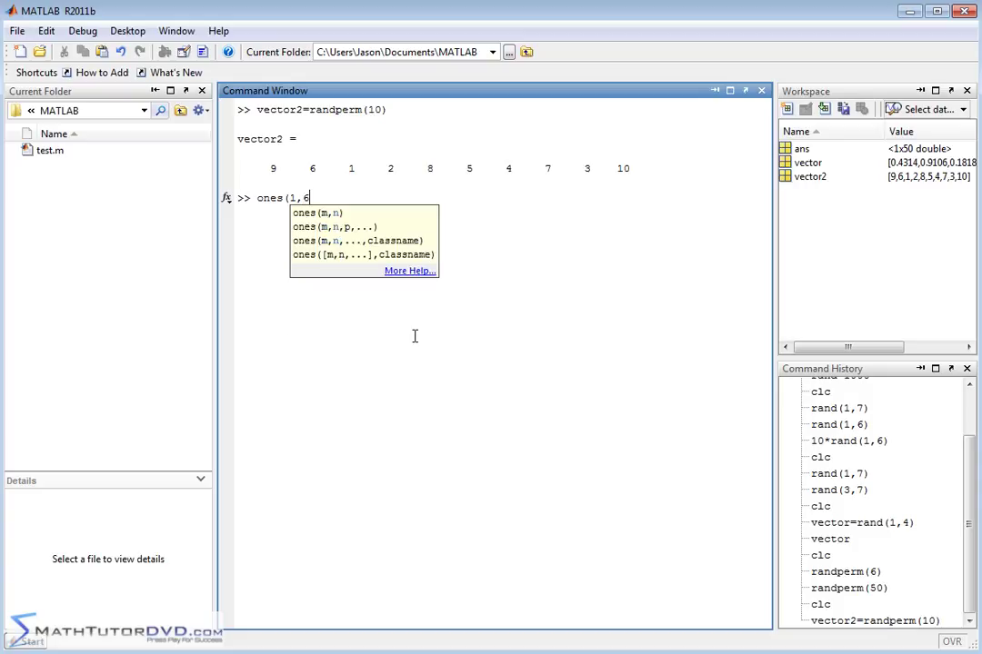
text())
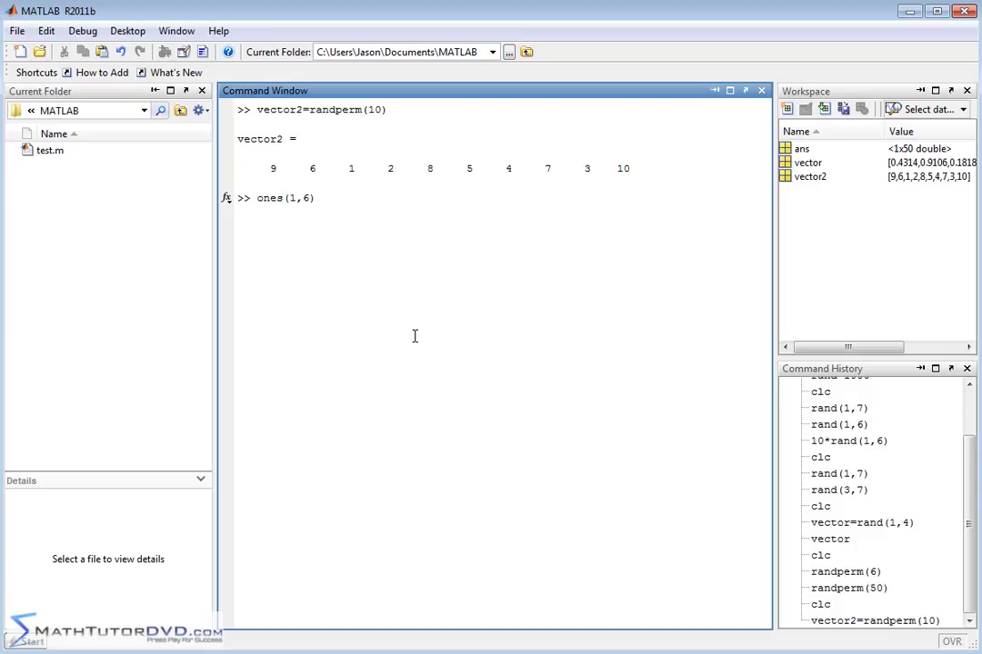
key(Return)
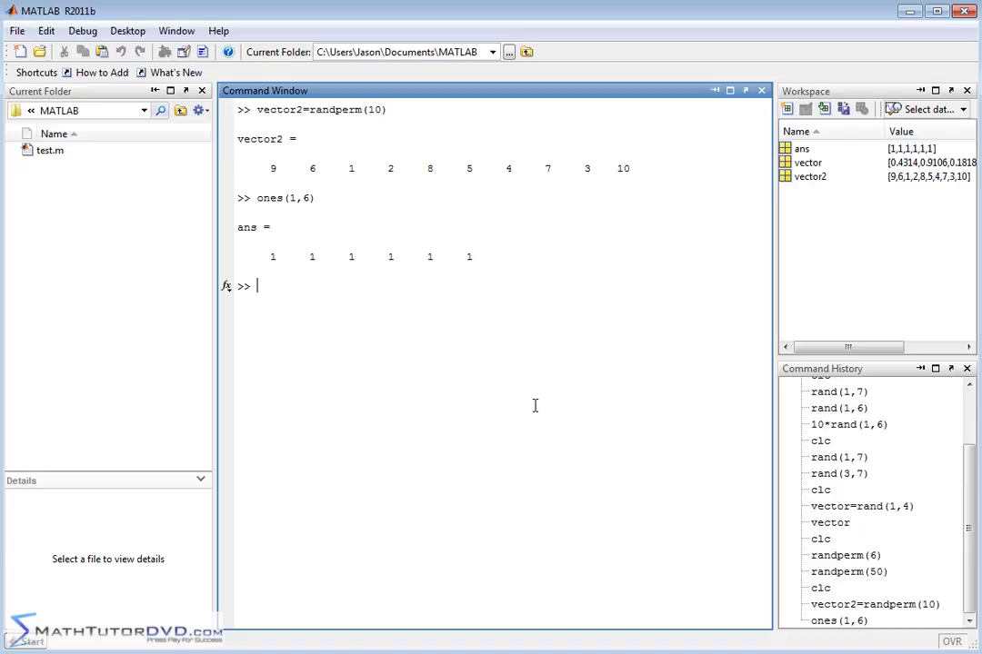
text(initia)
text(lize=)
text(ones(1,5)
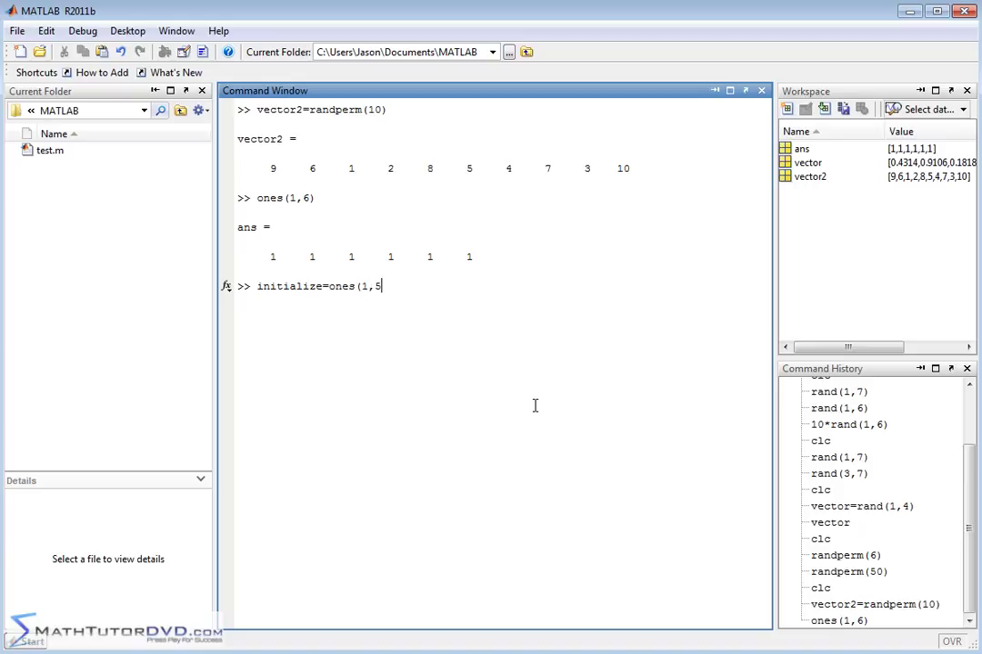
text())
click(364, 286)
click(351, 256)
click(364, 286)
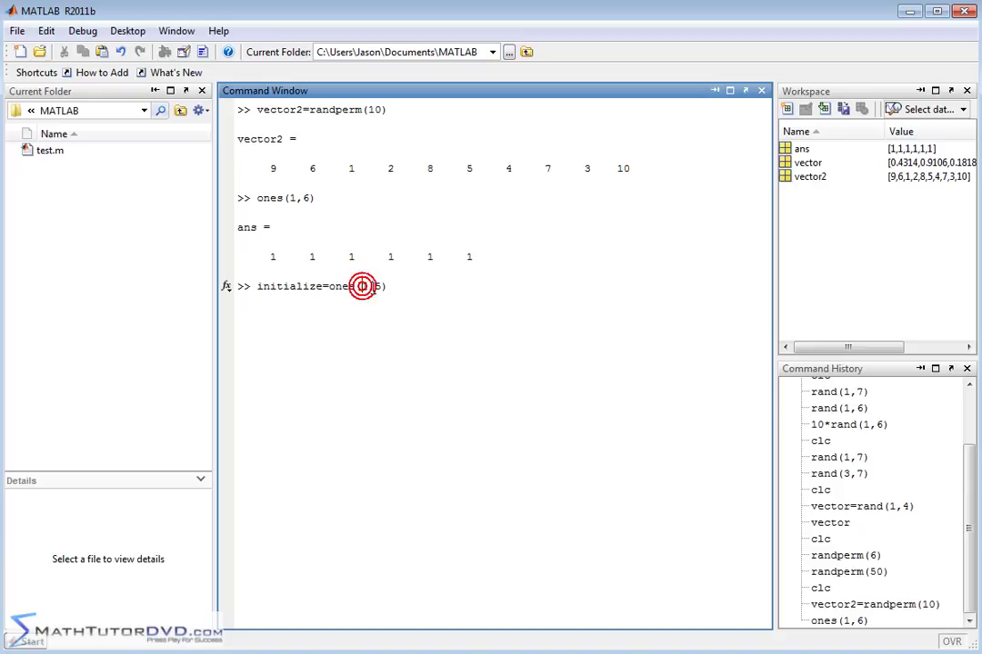
key(Return)
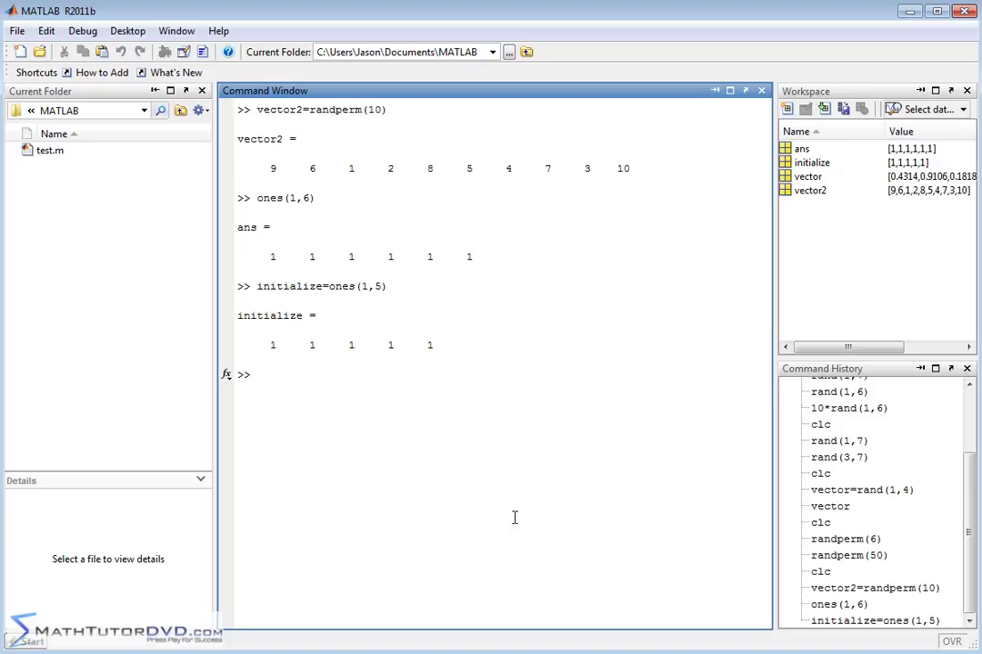
text(test)
text(=zeros)
text(()
text(1,8)
text())
key(Return)
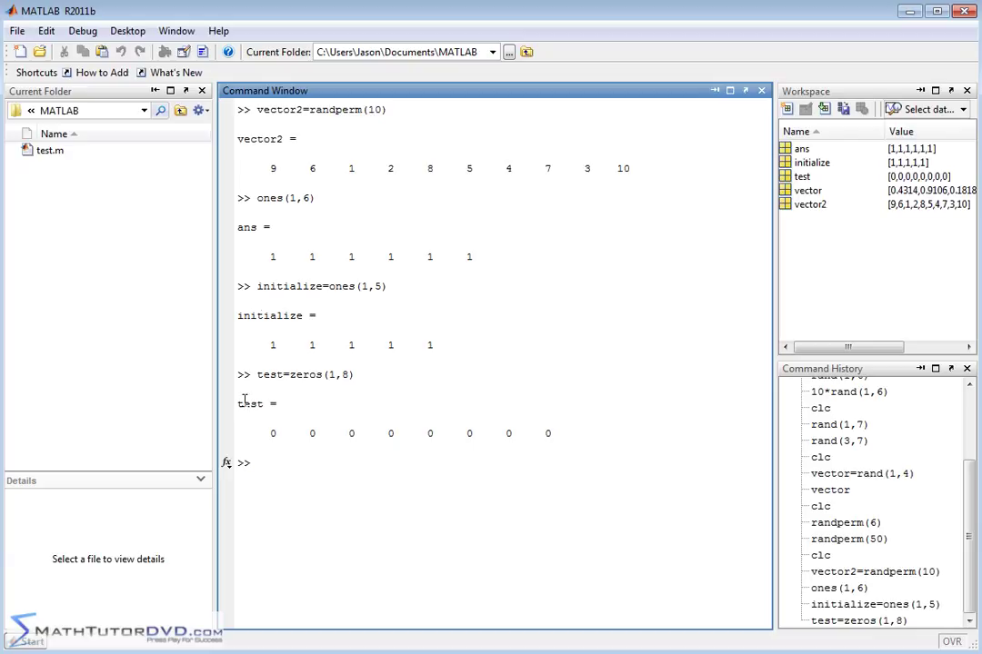
- Redefine test as zeros(1,266) with output suppressed, then display its 266 zeros
key(Up)
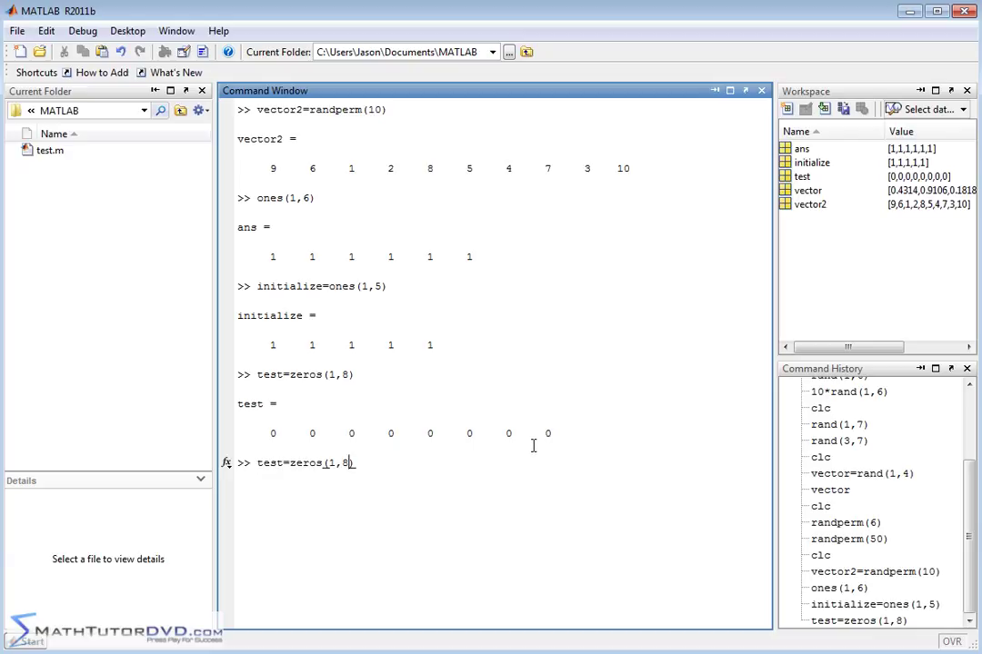
key(Left)
key(BackSpace)
text(266))
text(;)
key(Return)
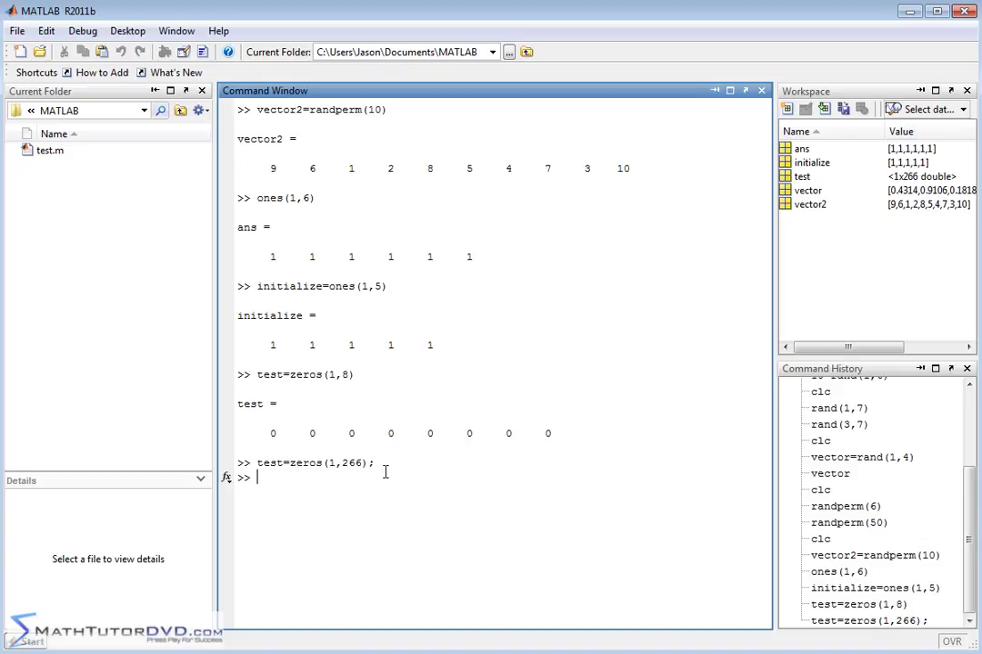
text(test)
key(Return)
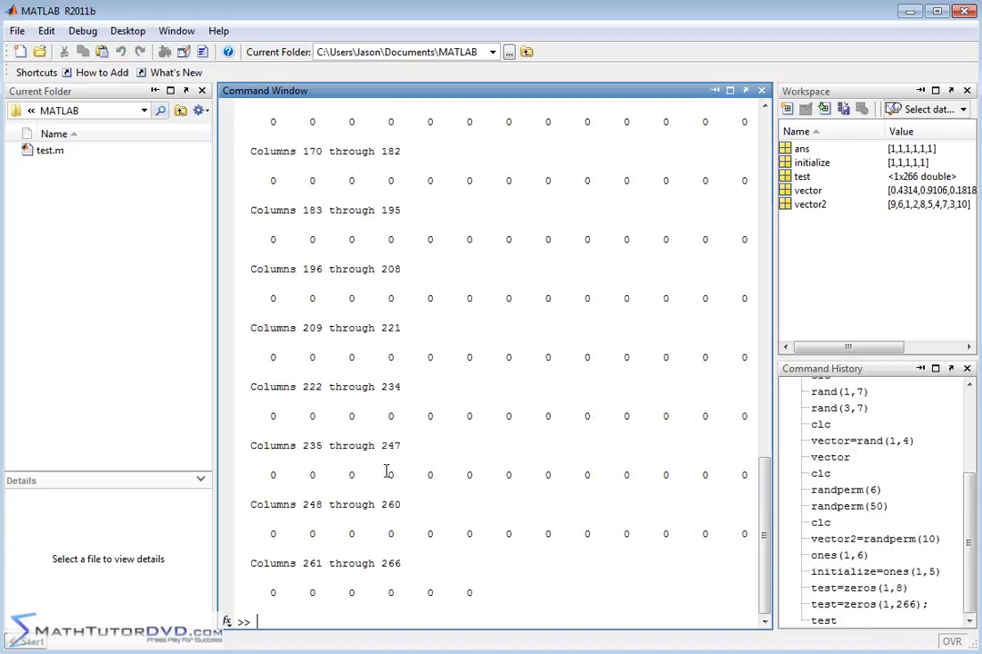
drag(768, 514, 779, 447)
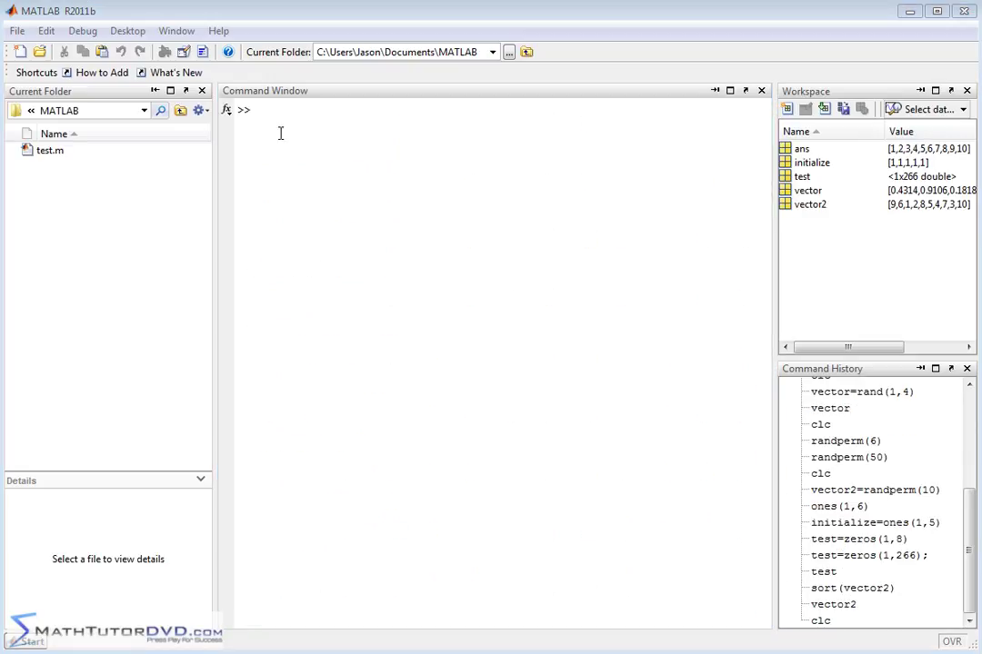
- Run ones(1,4), then ones(4,4) for a 4-by-4 matrix, and clear with clc
click(281, 130)
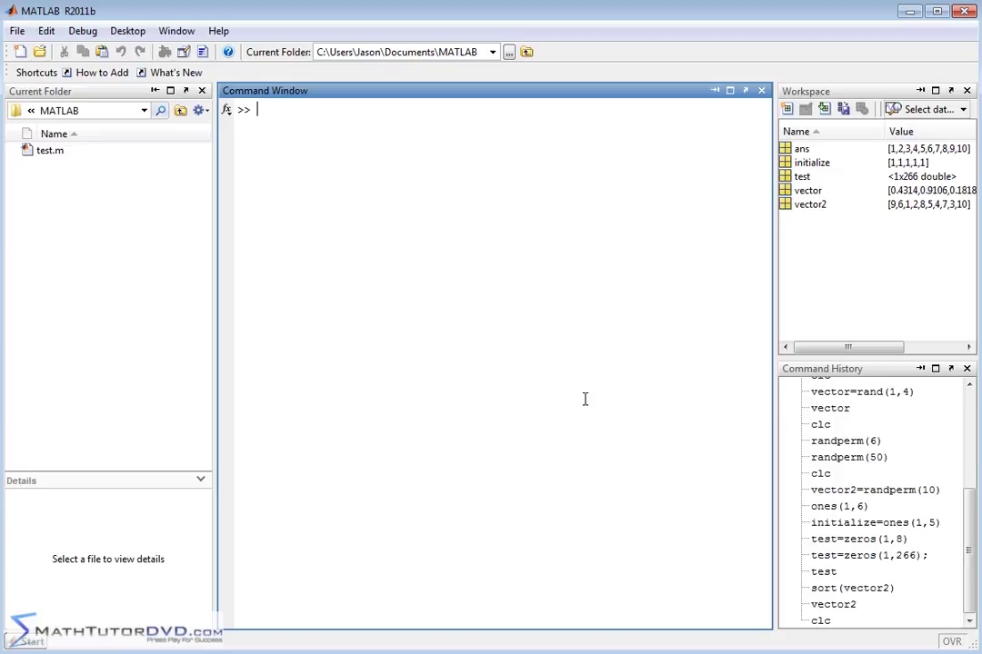
text(o)
text(nes(1,4)
text())
key(Return)
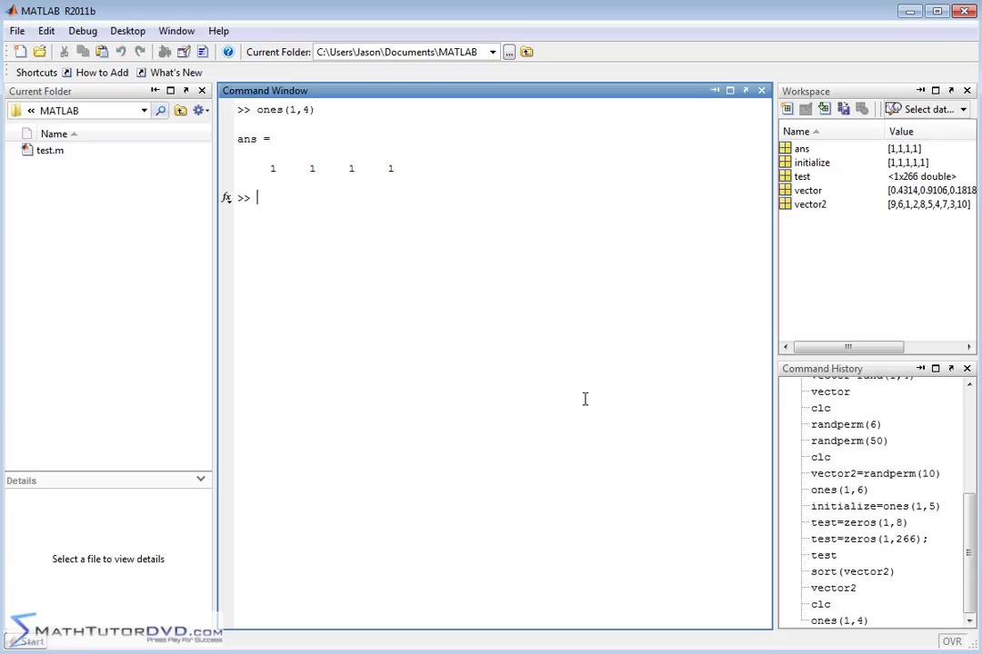
key(Up)
key(BackSpace)
text(4)
key(Return)
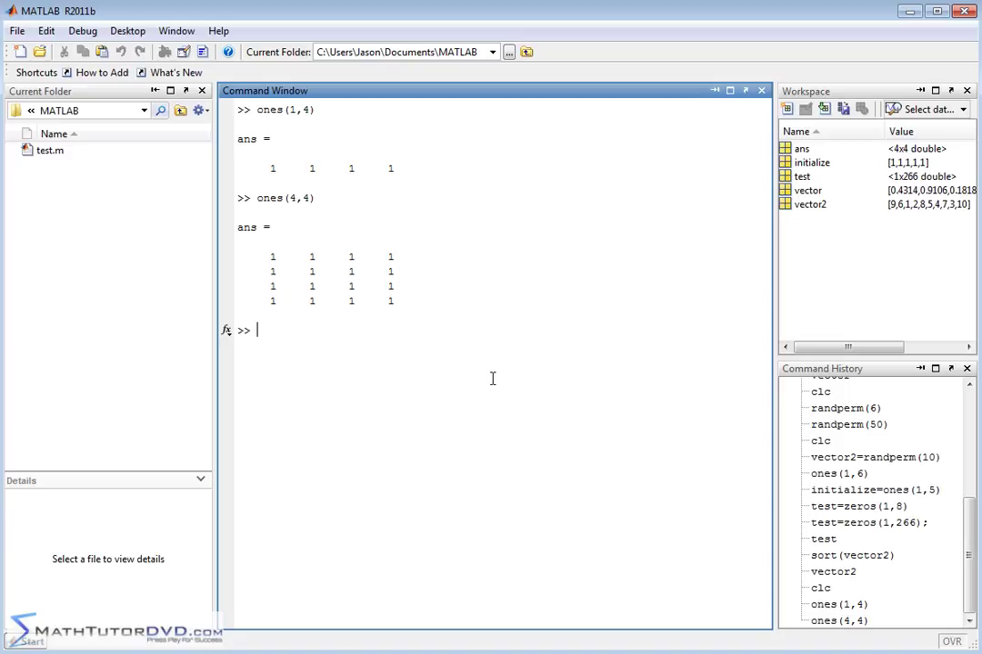
text(clc)
key(Return)
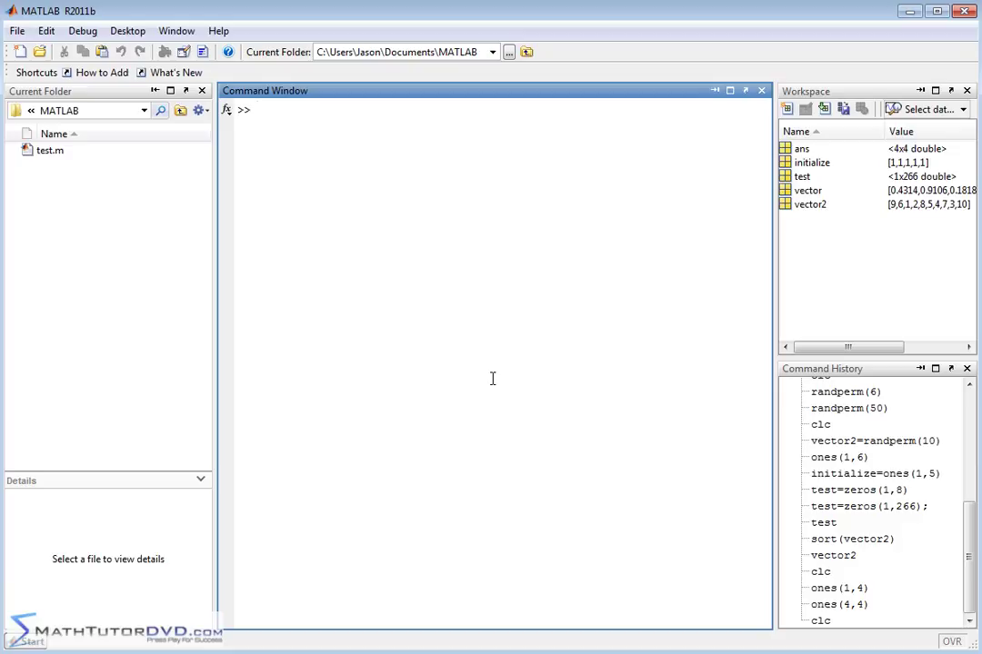
- Define r = [-88 0 2 5 2.5 -4] and sort it into -88, -4, 0, 2, 2.5, 5
text(r=)
text([-)
text(88 0)
text( 2 5 )
text(2.5 -)
text(4])
key(Return)
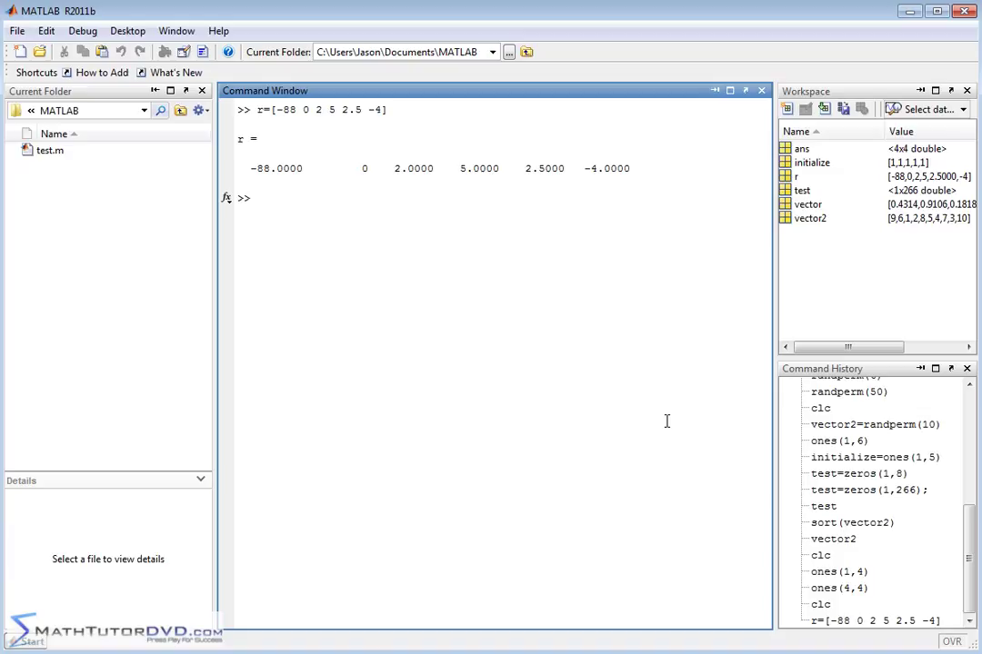
text(sort(r))
key(Return)
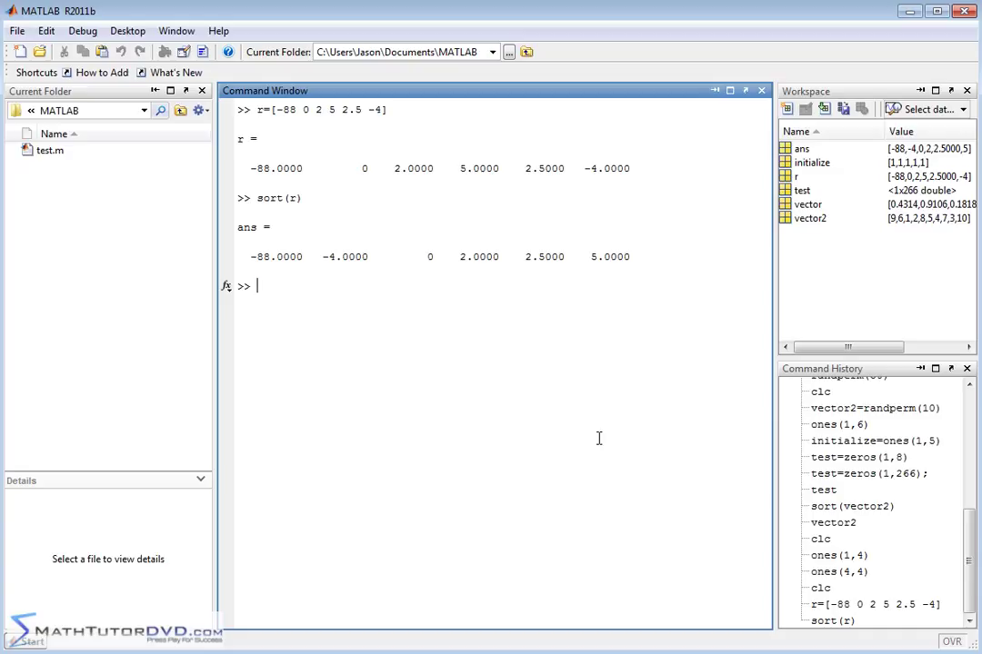
- Set y = randperm(9), giving 5 8 6 7 2 4 3 9 1, then sort it into 1 through 9
text(y=)
text(rand()
text(pe)
key(BackSpace)
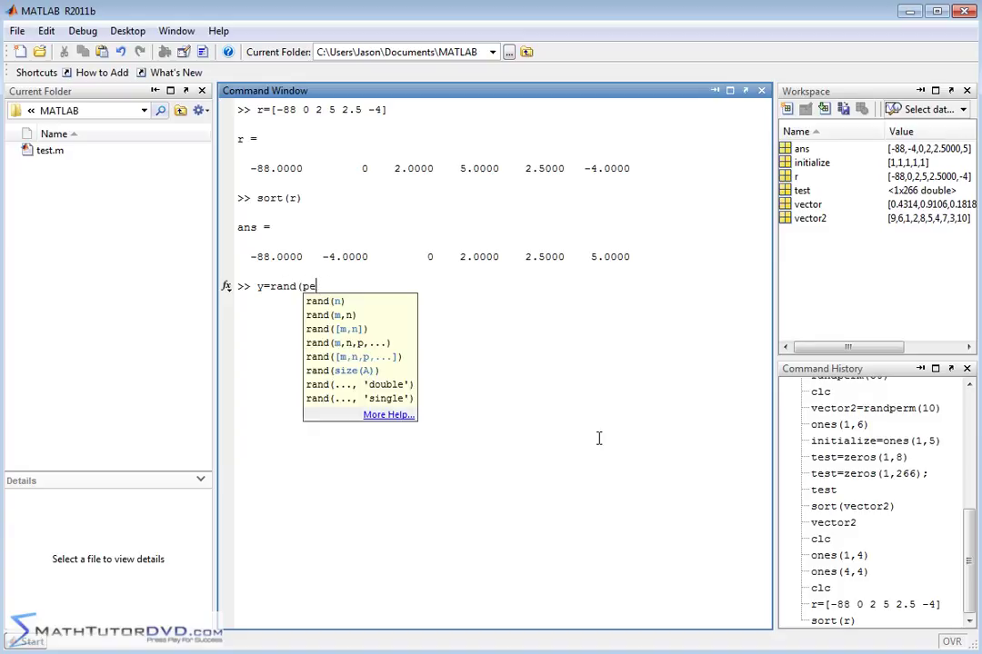
key(BackSpace)
key(BackSpace)
text(perm)
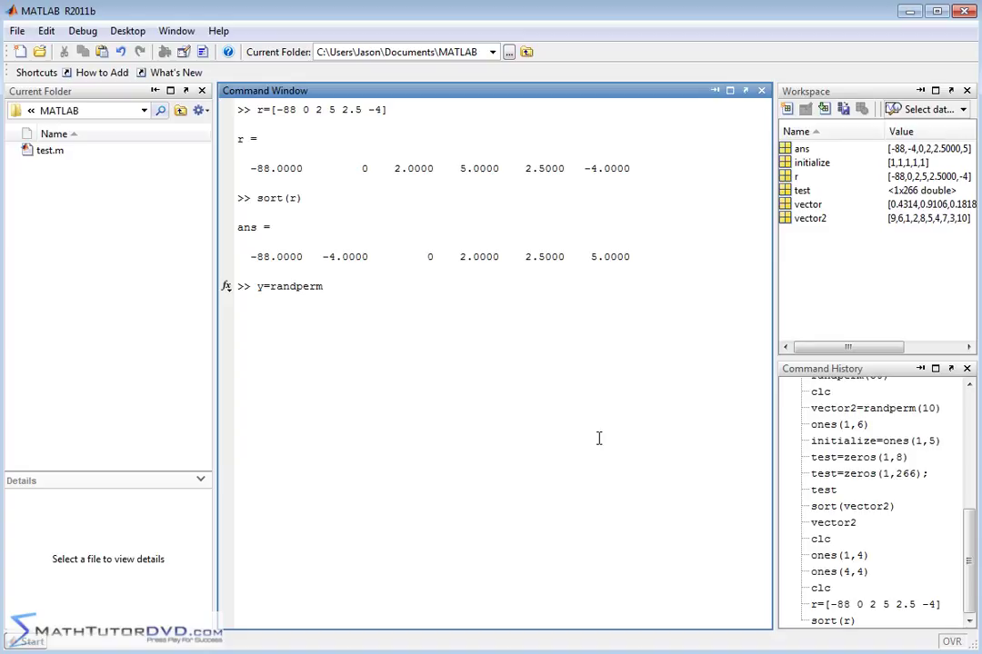
text((9))
key(Return)
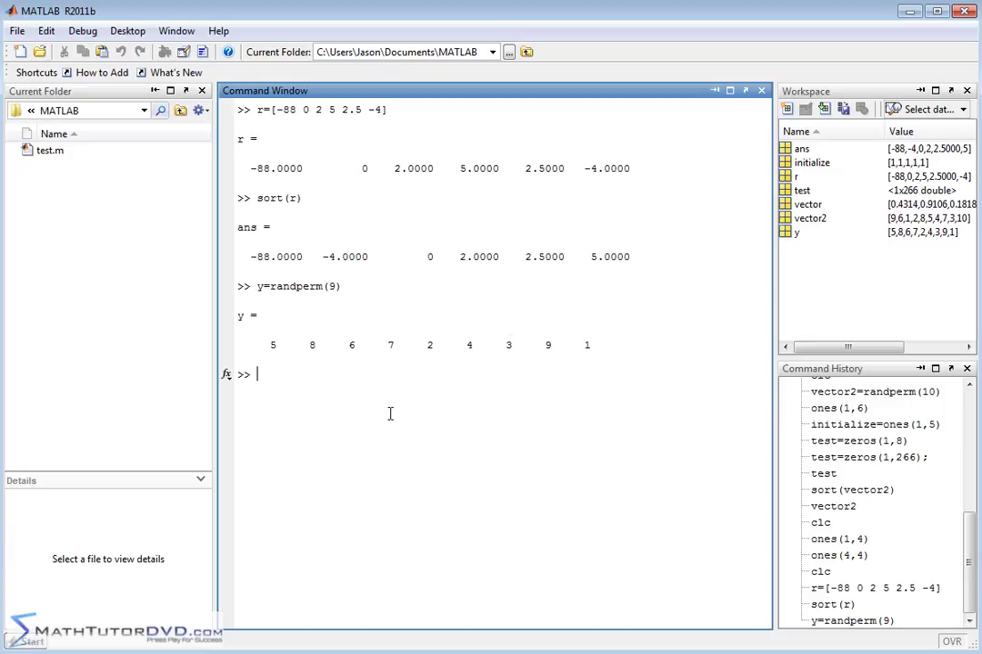
text(sort()
text(y))
key(Return)
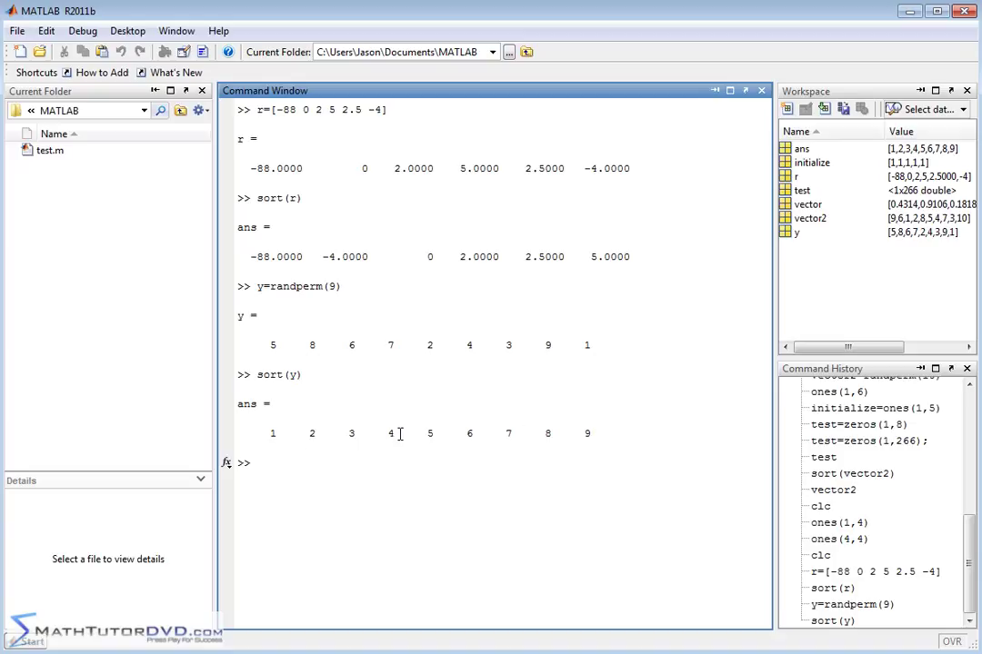